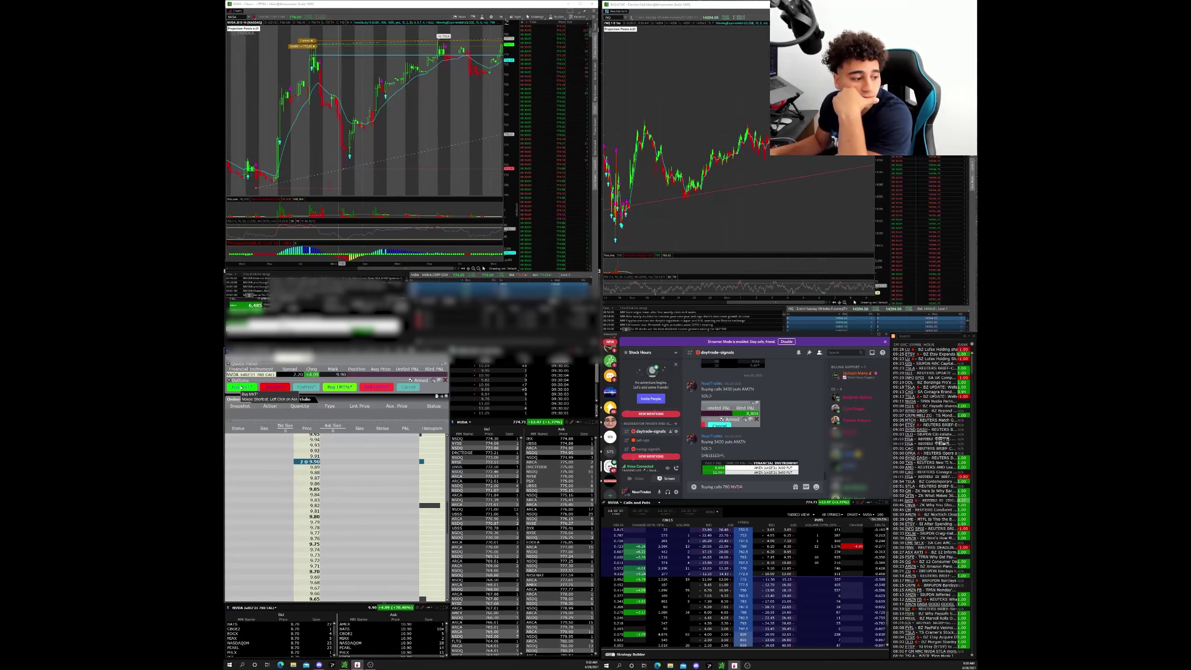
- Buy NVDA 780 calls at market from the ladder, then cancel the pending 50-contract order
click(241, 387)
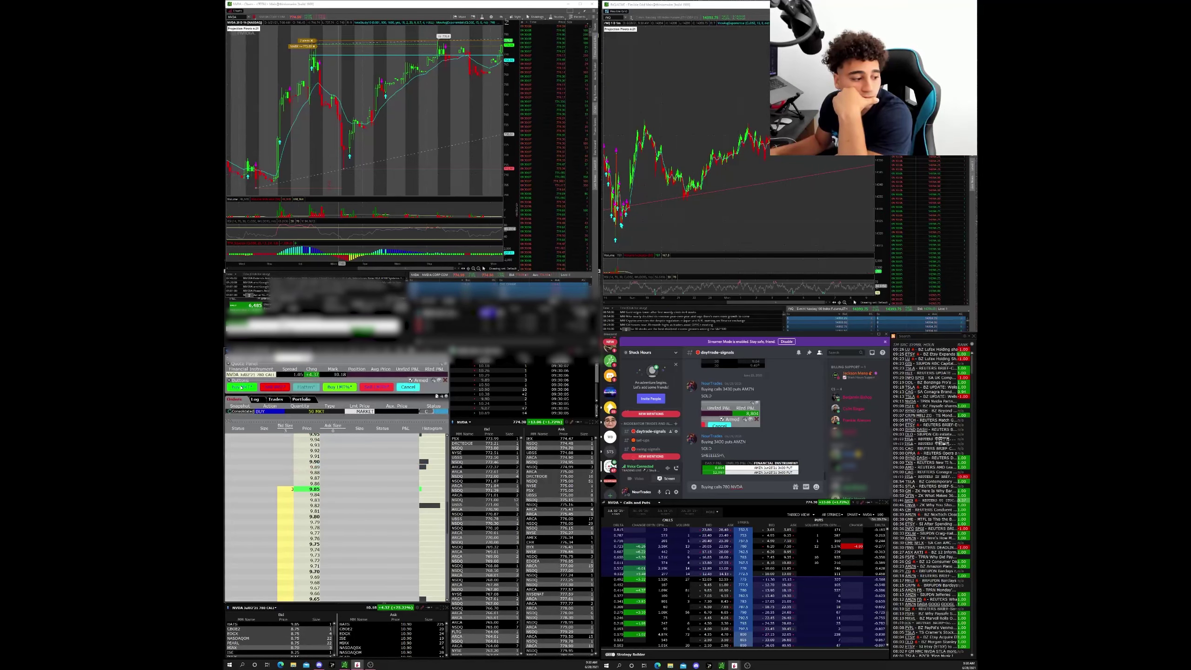
click(416, 388)
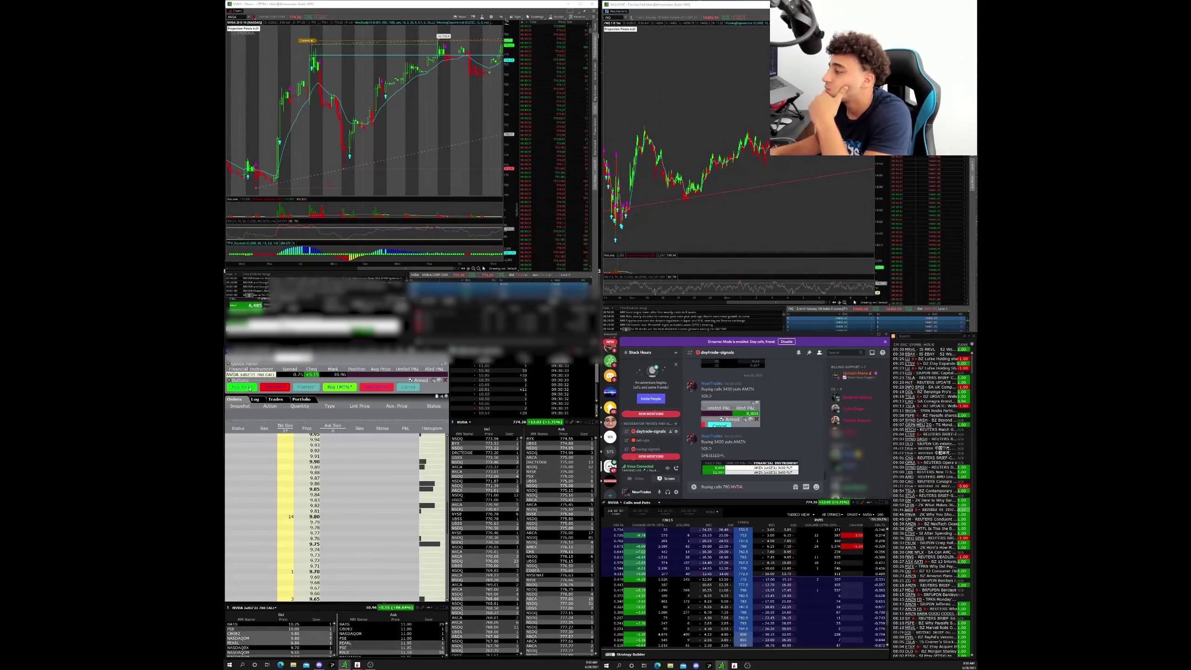
- Buy 41 NVDA 780 calls at market, send the buy alert, and start typing the SOLD message
click(250, 388)
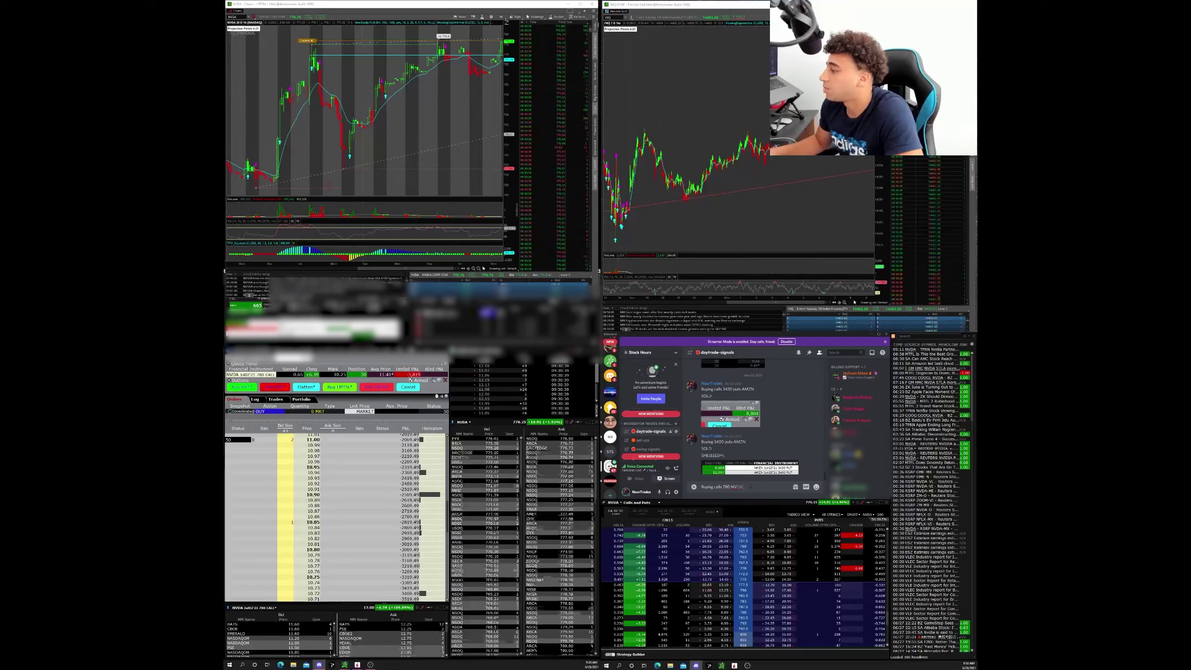
key(Return)
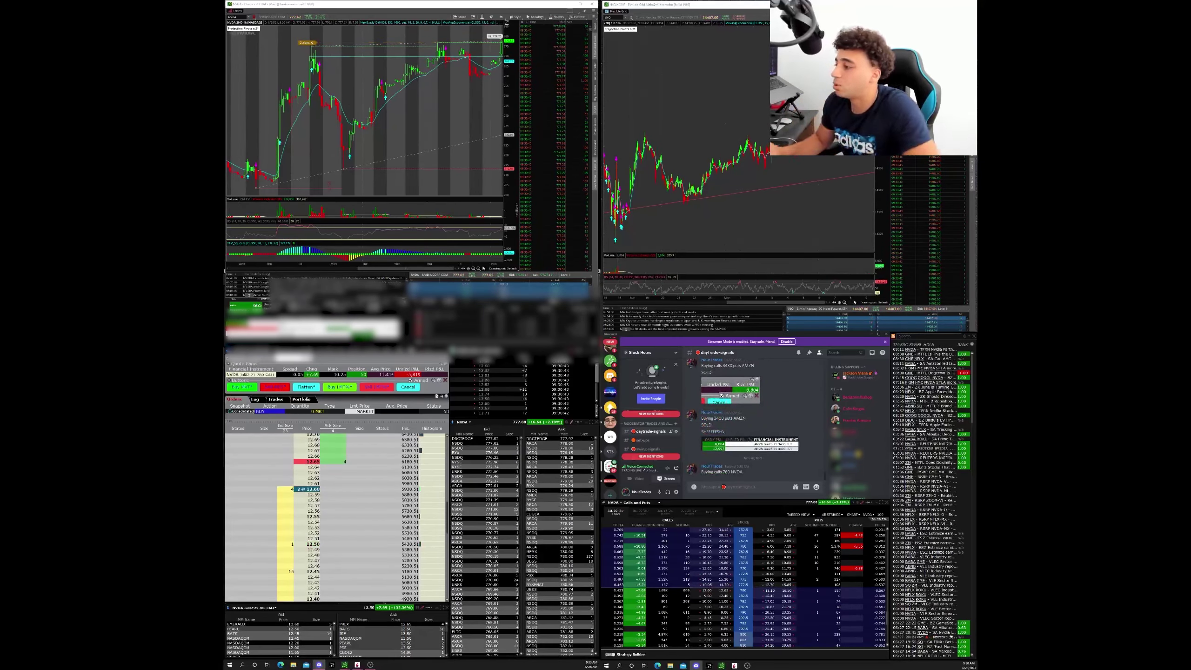
text(SQ)
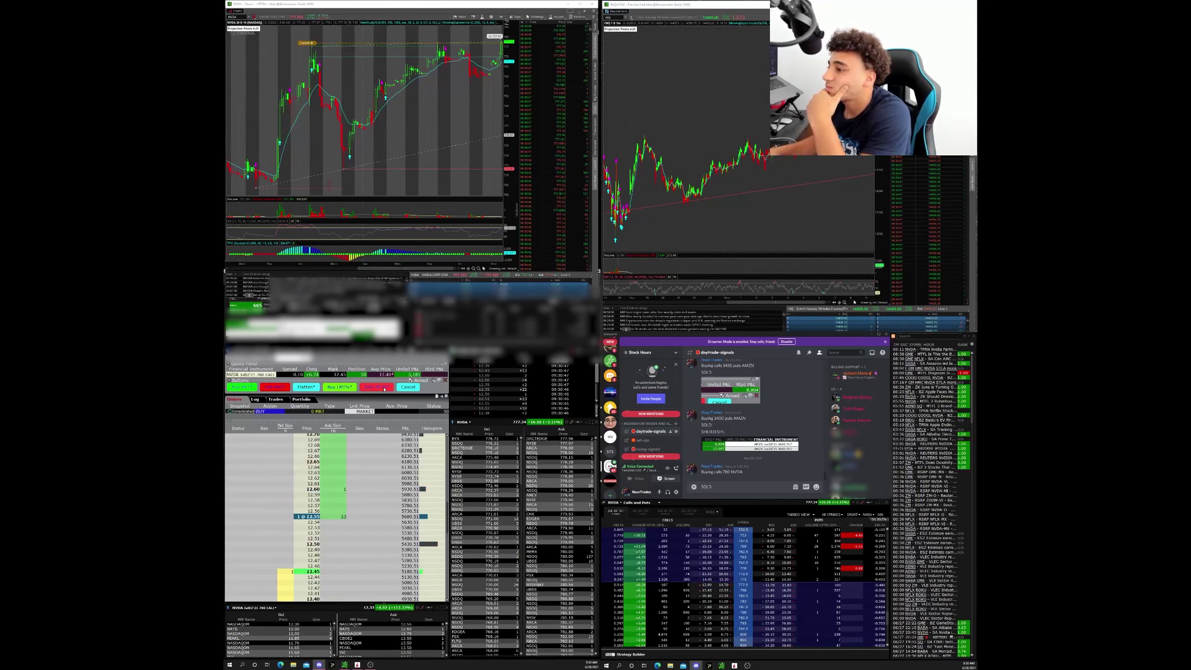
text(LD)
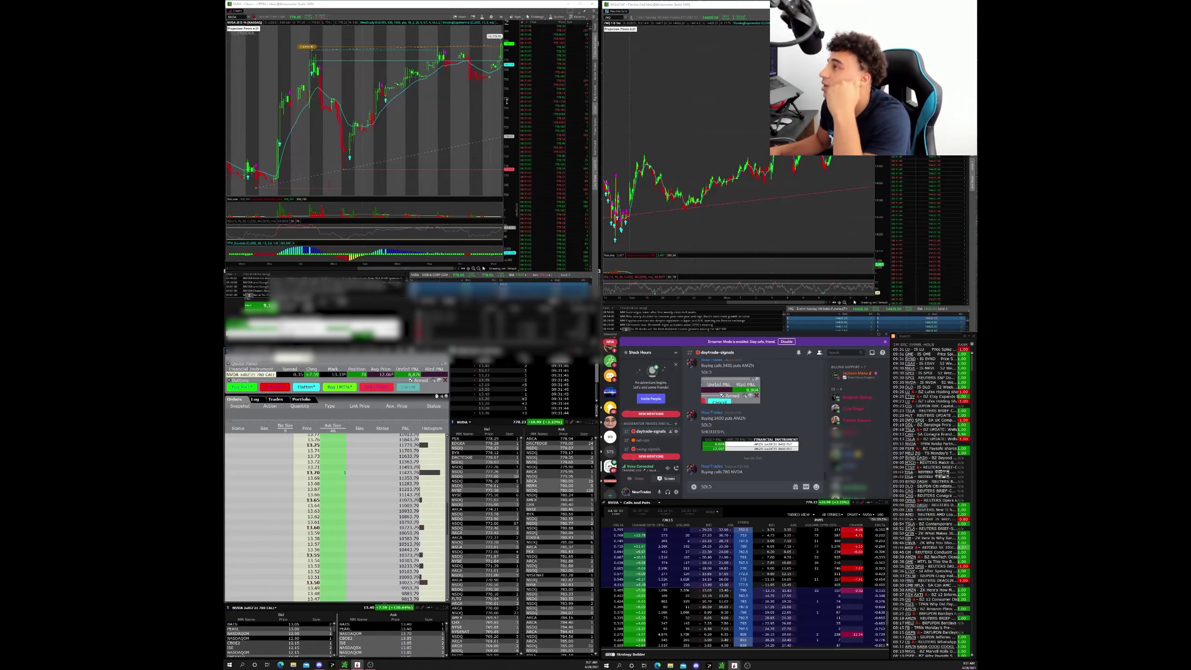
- Set the chart to 1D 1m, sell all 68 calls at a 14.26 limit, and send SOLD
click(501, 17)
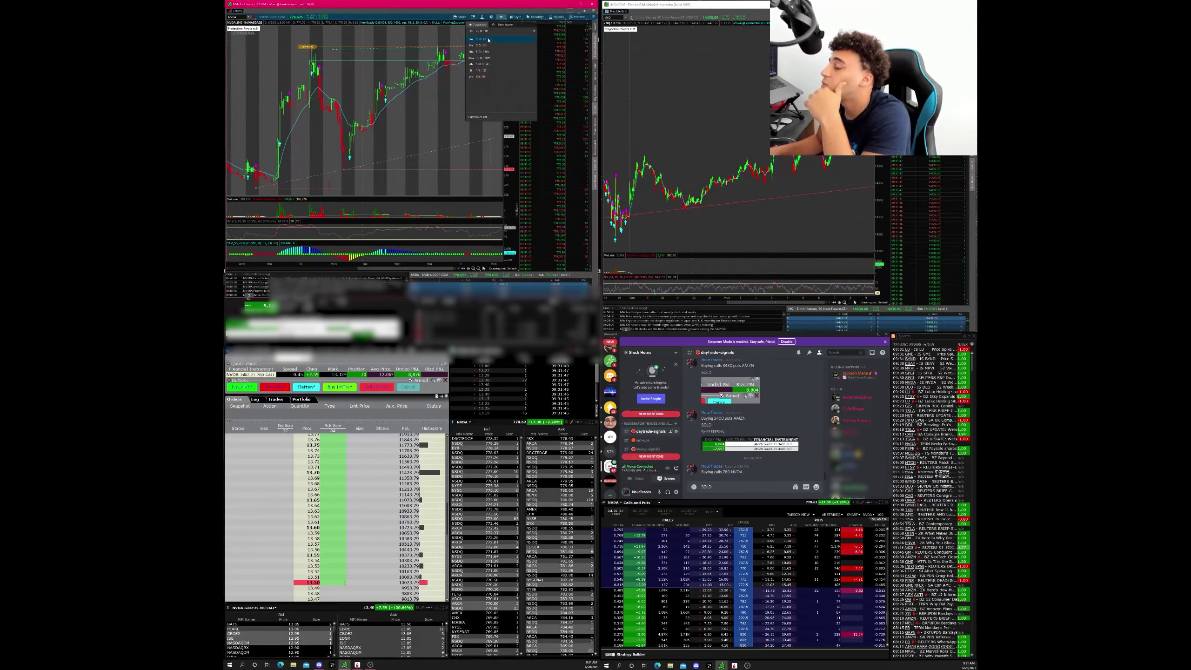
click(488, 40)
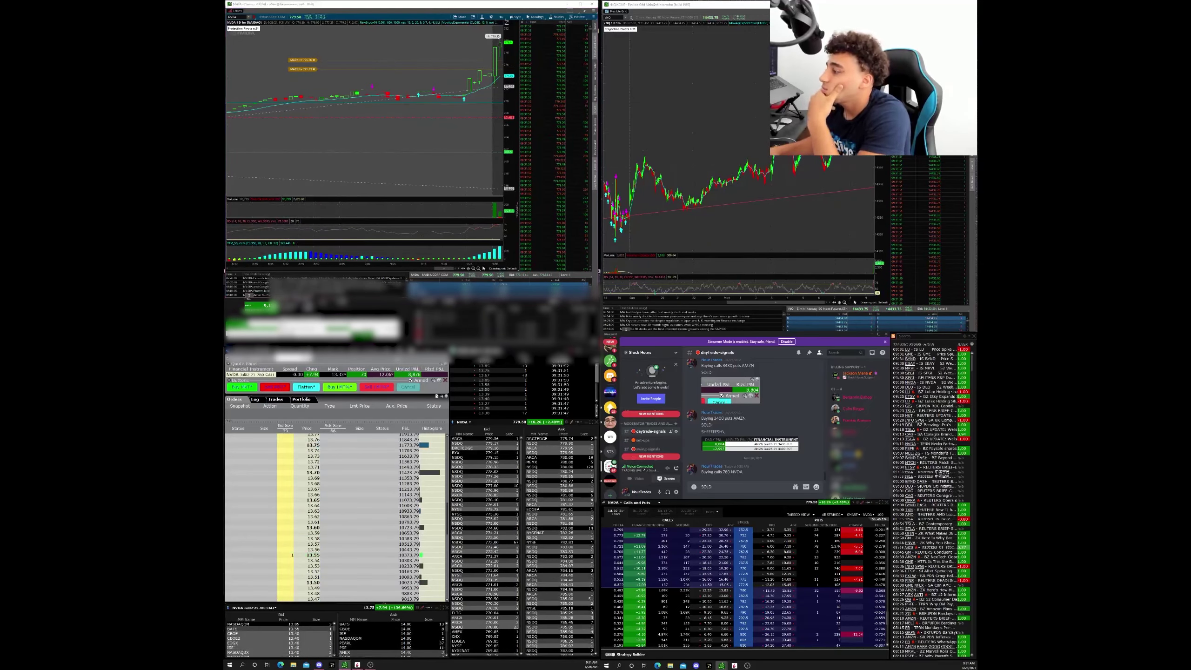
click(387, 387)
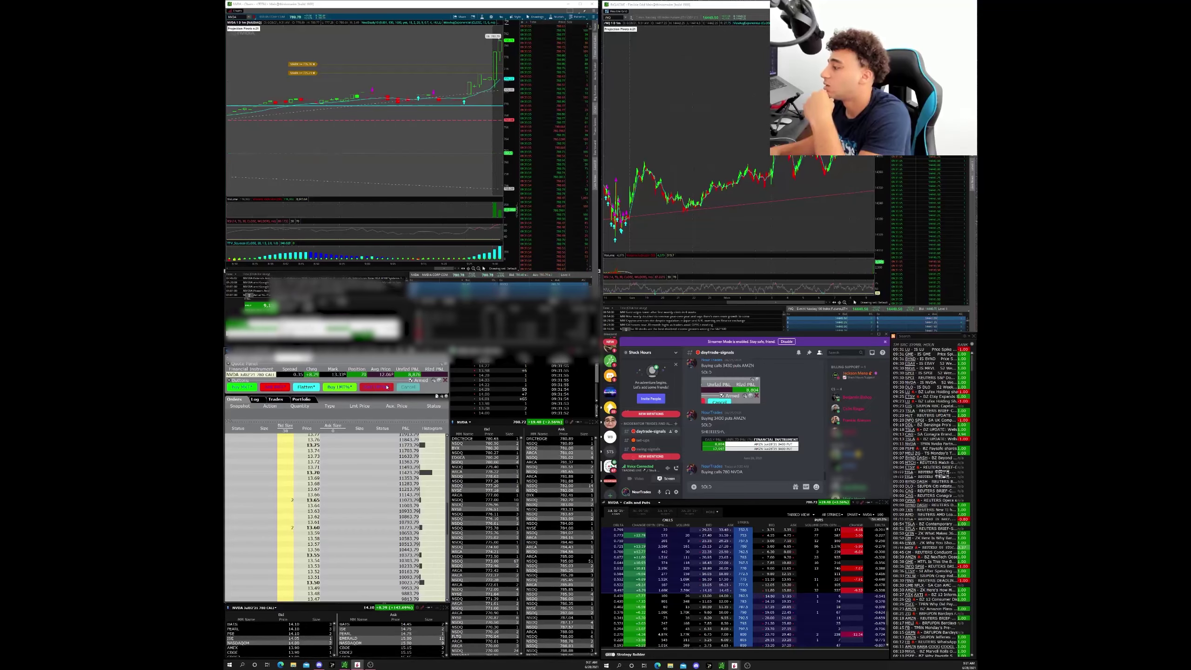
key(Return)
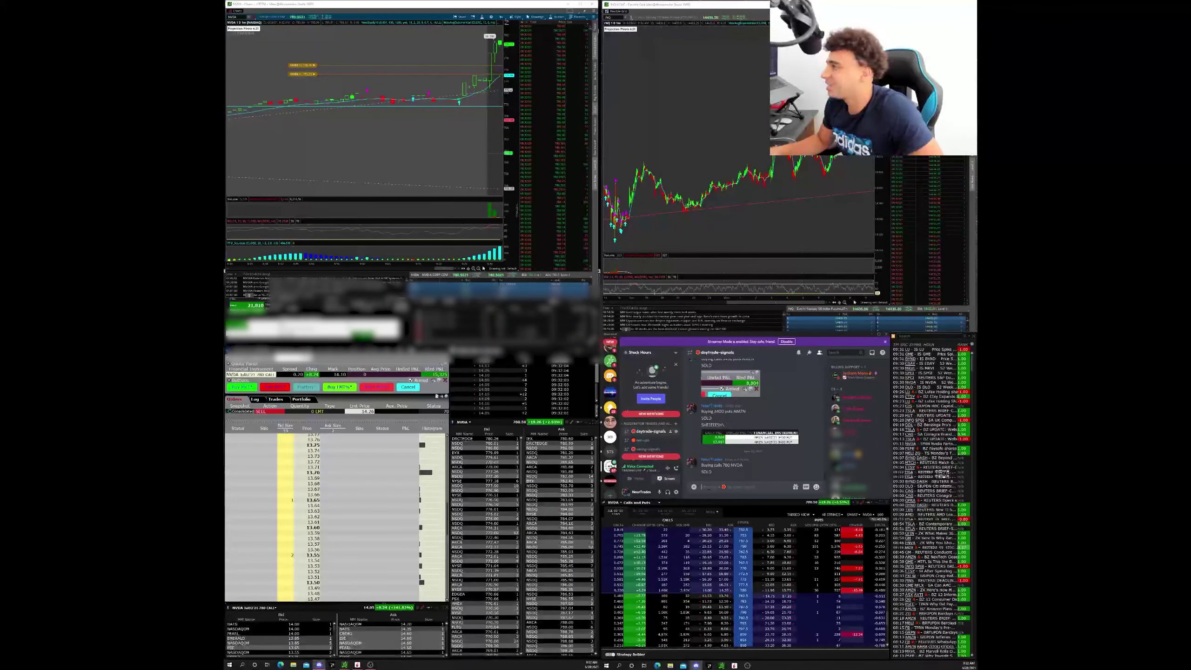
- Paste the realised P&L screenshot into daytrade-signals and again into stocks-chat
key(ctrl+v)
key(Return)
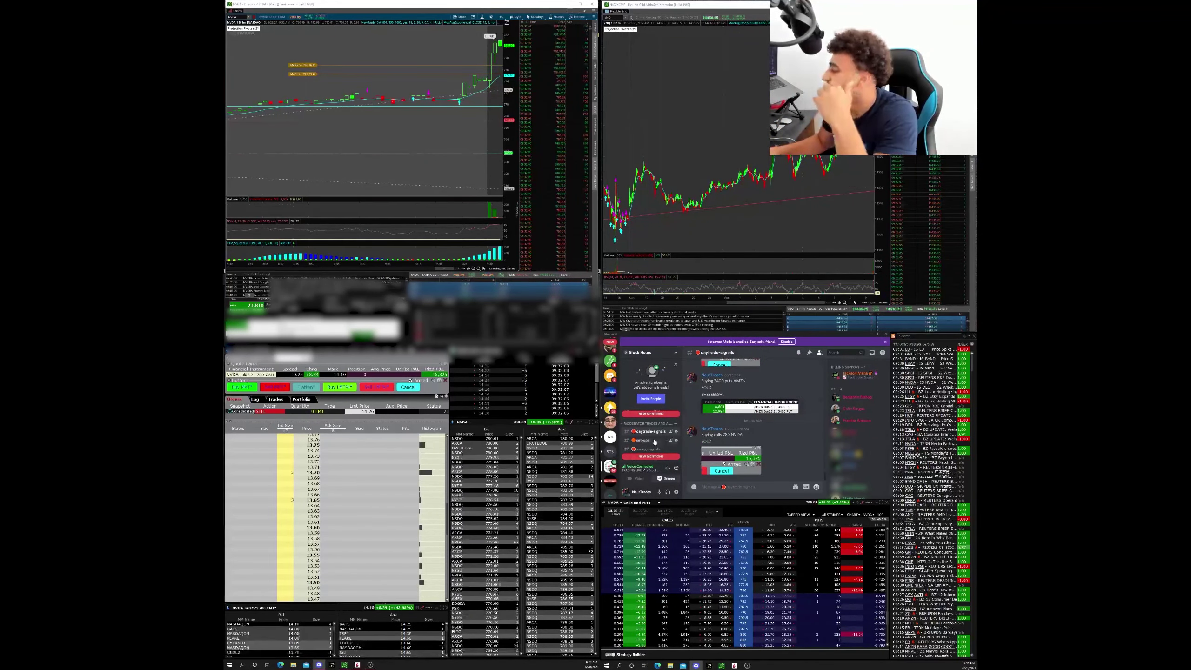
click(642, 425)
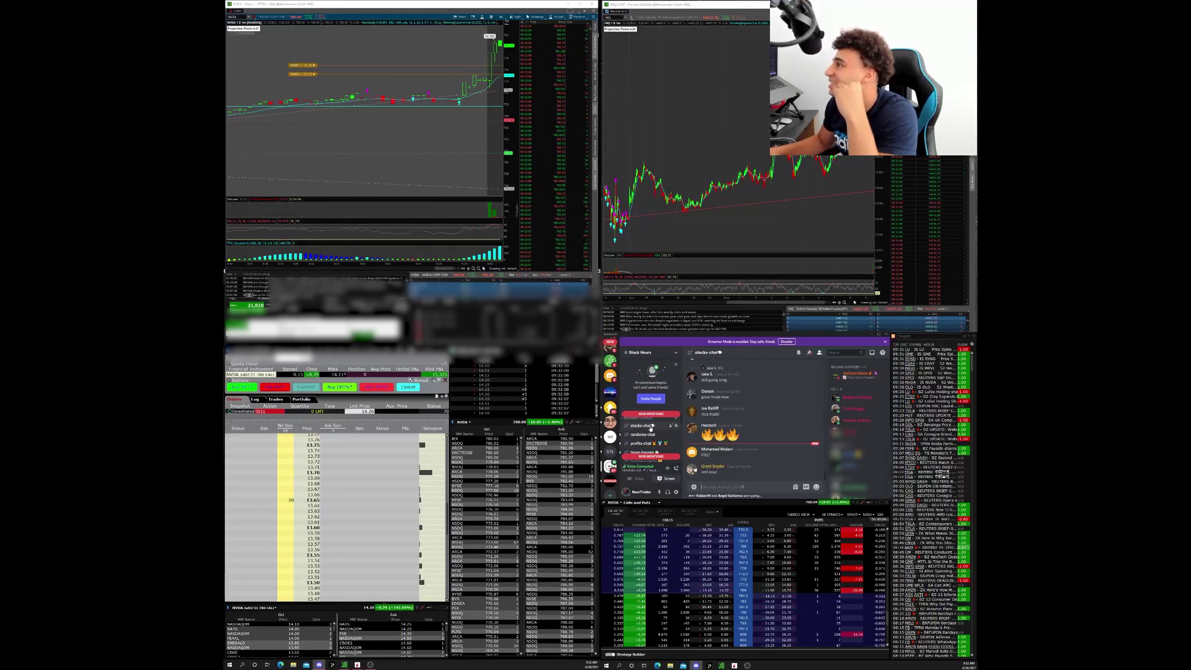
key(ctrl+v)
key(Return)
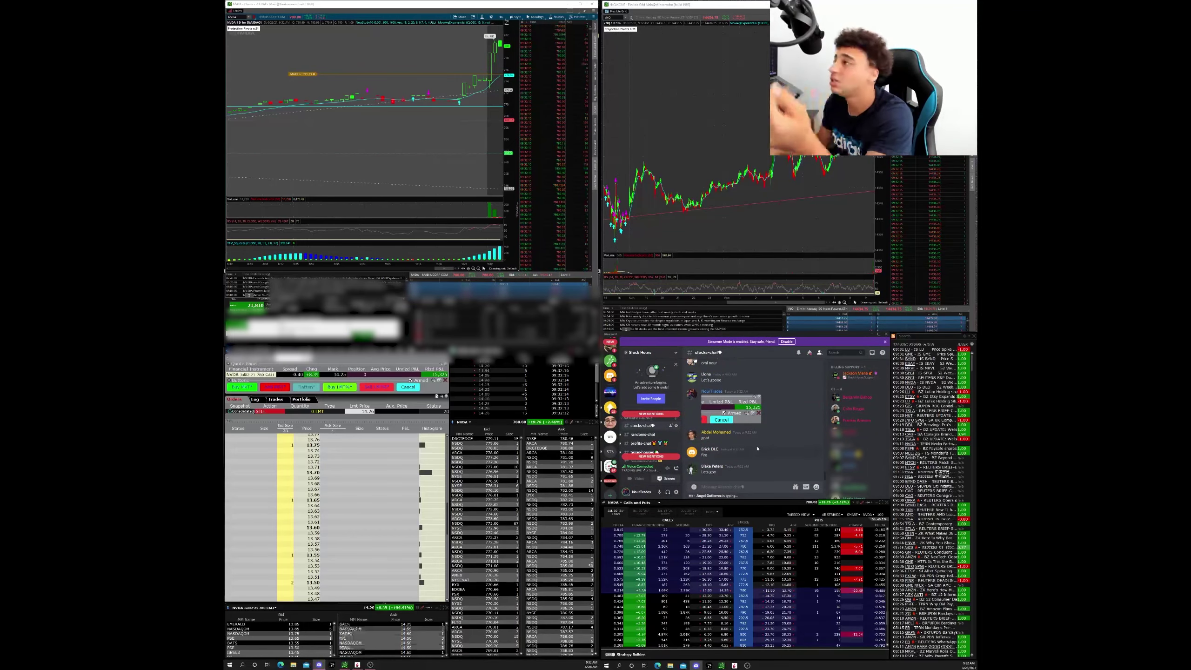
- Switch the NVDA chart to 180D 4h bars, then back to 1-minute bars
click(502, 17)
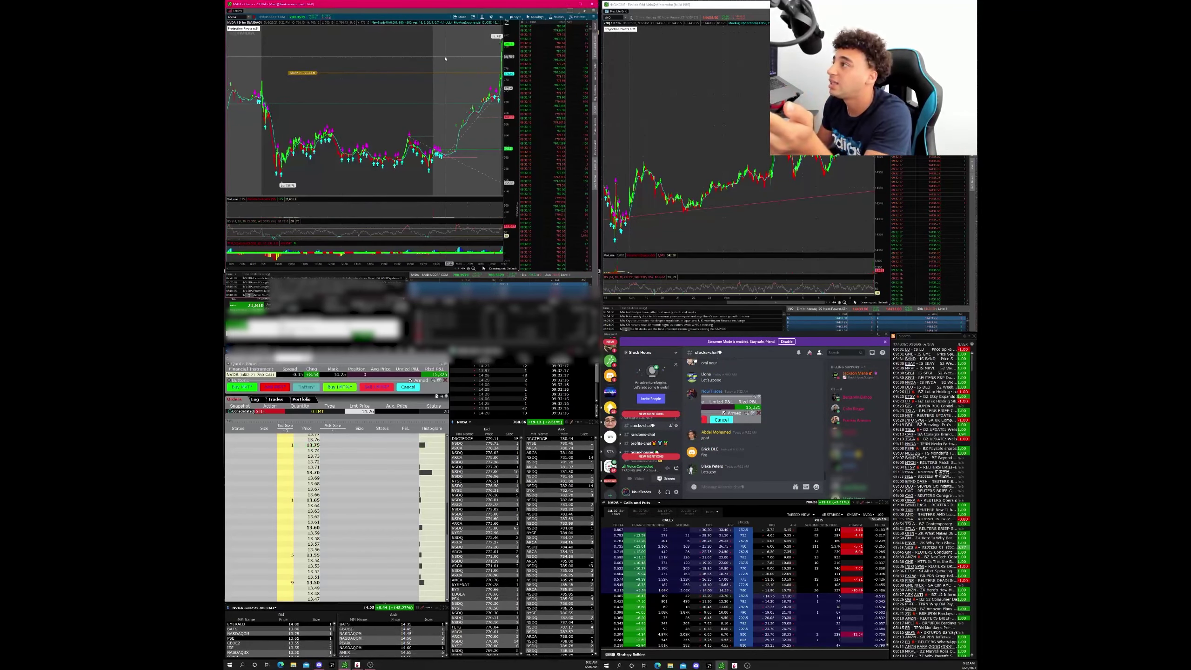
click(500, 17)
click(487, 65)
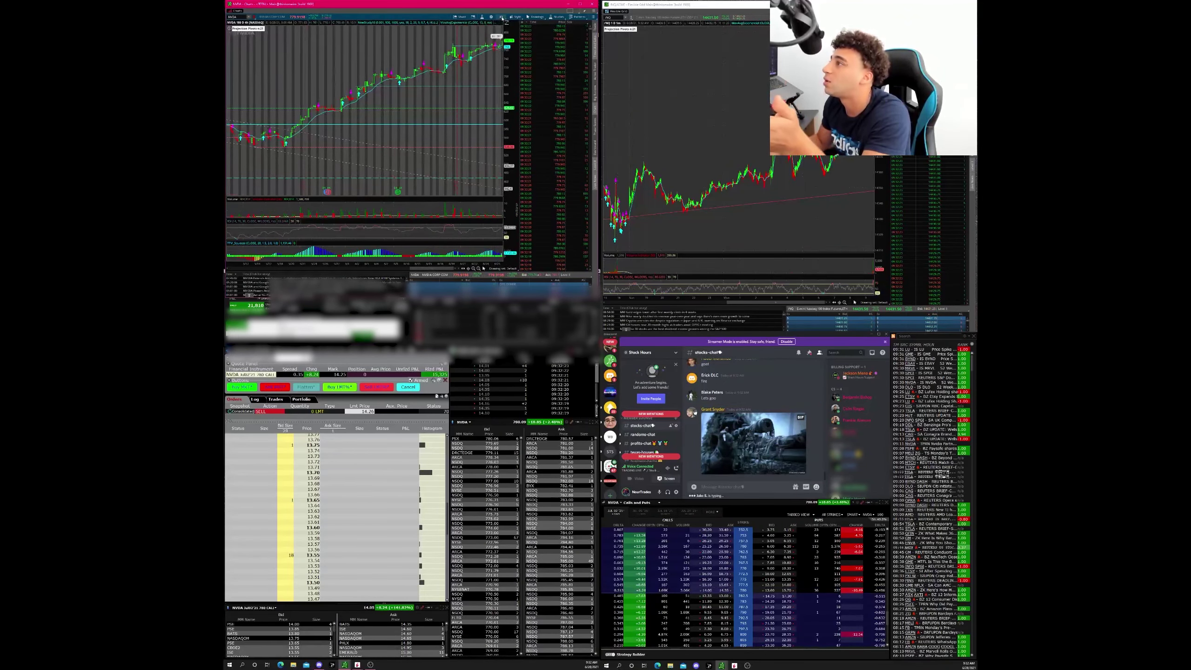
click(501, 17)
click(500, 52)
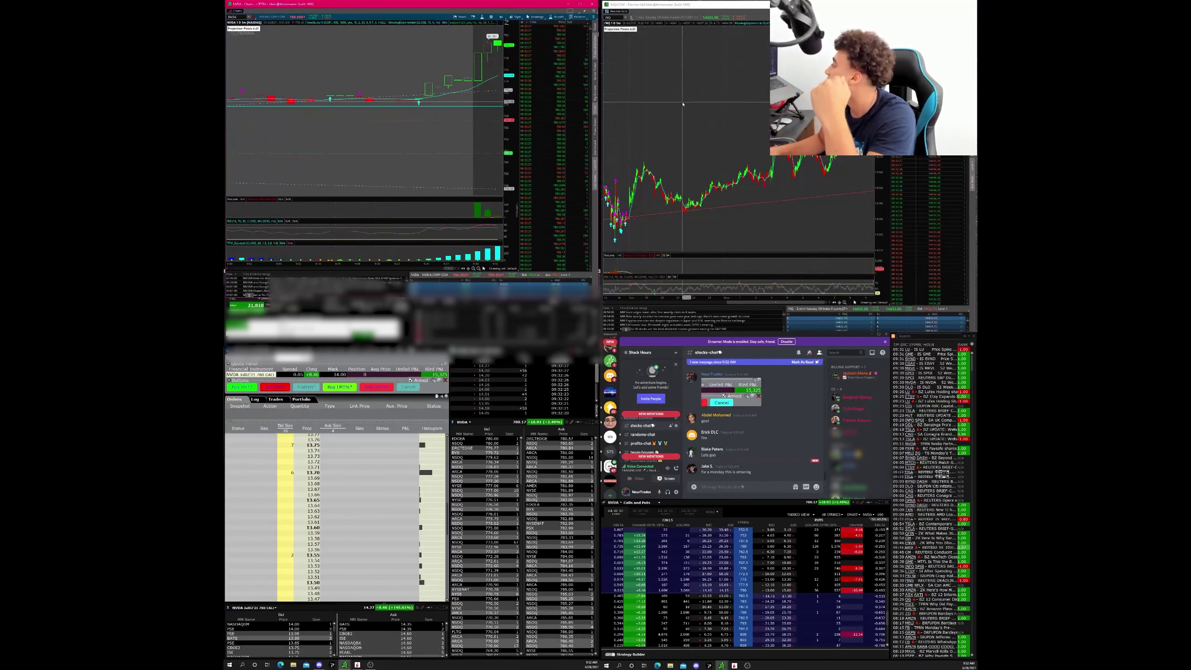
scroll(645, 440, up, 3)
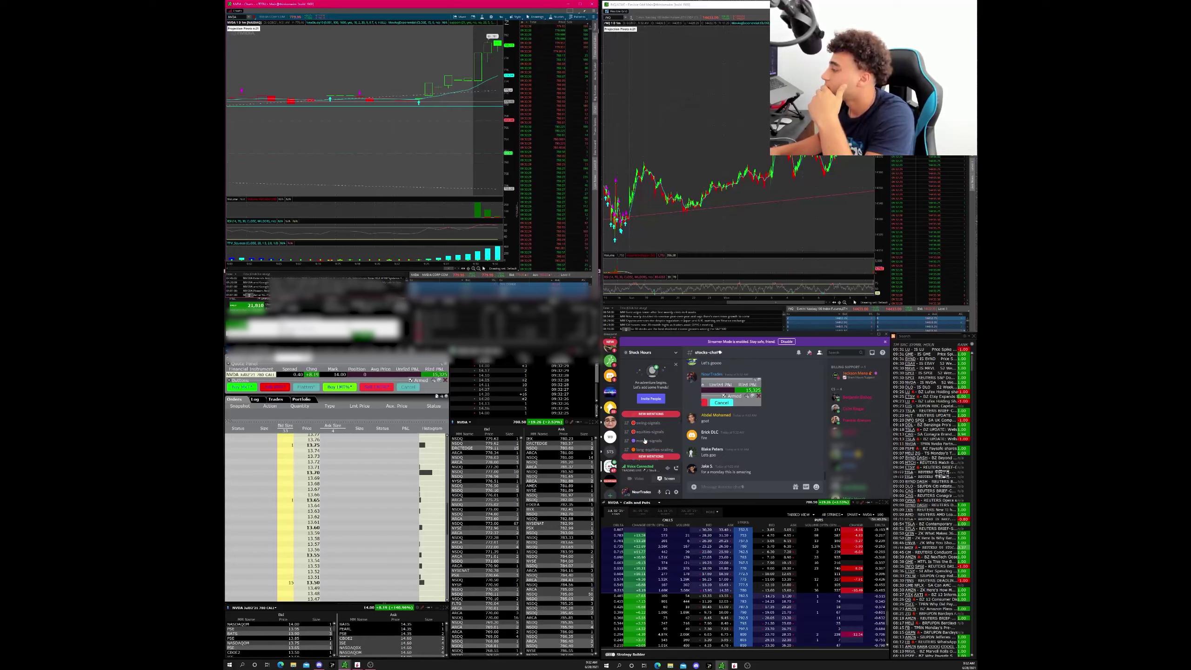
- Go back to daytrade-signals, scroll the channel list, and open stocks-chat
click(650, 431)
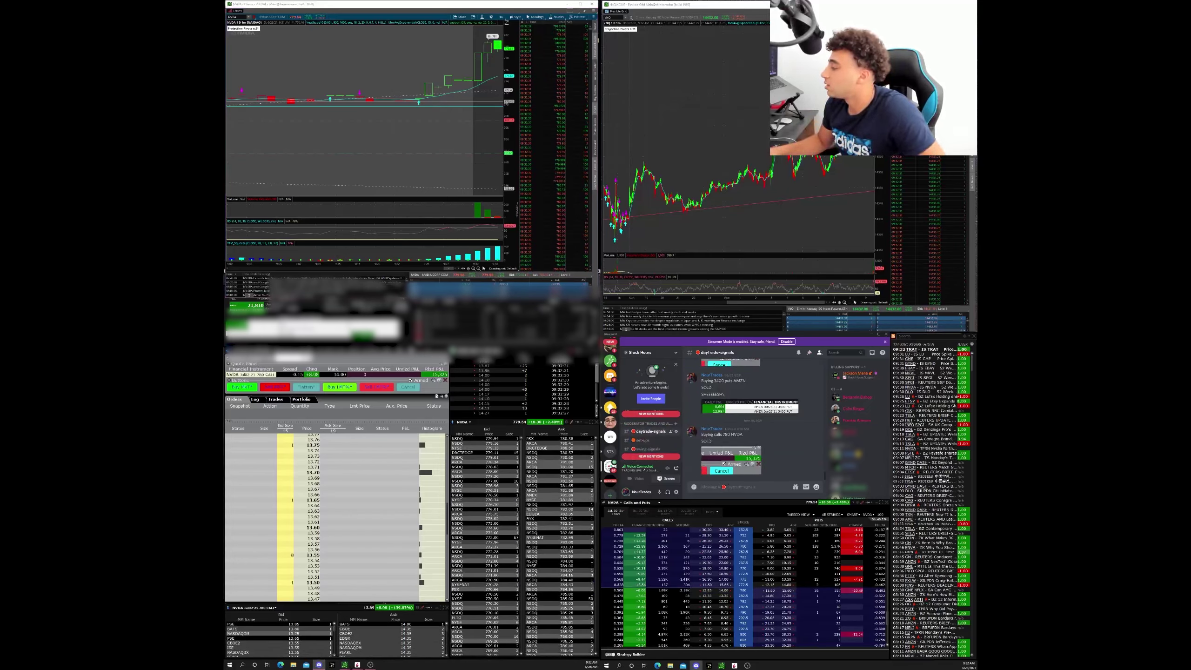
scroll(647, 437, down, 3)
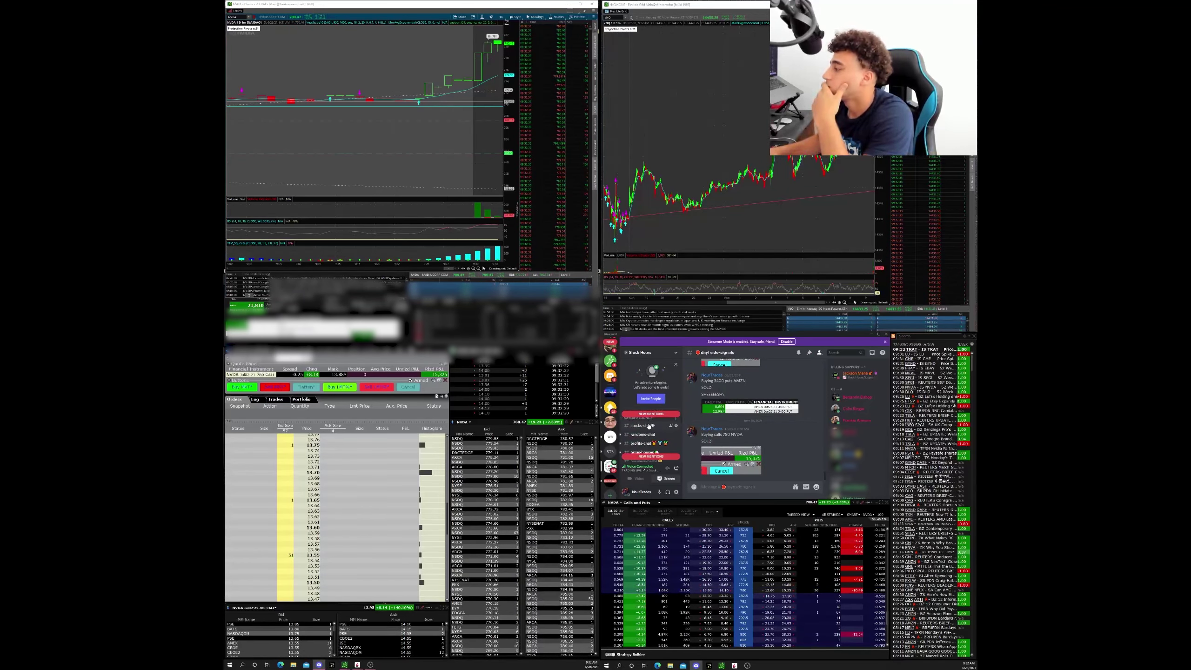
click(648, 426)
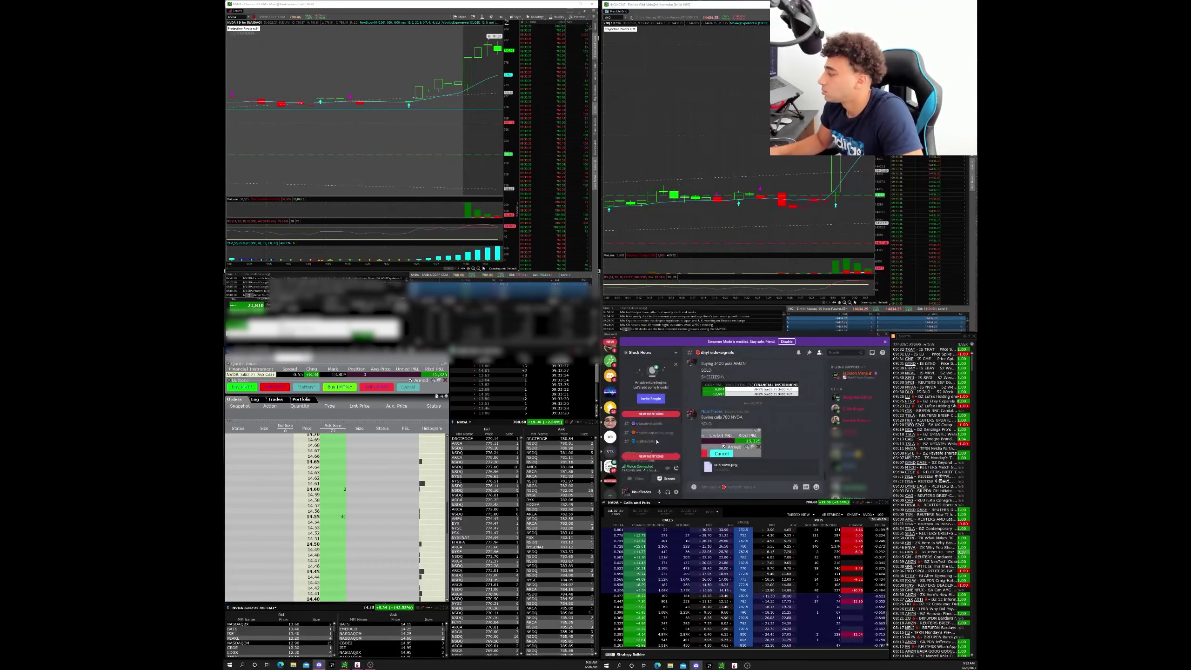
- Load BYND into the top-left chart
scroll(652, 446, down, 2)
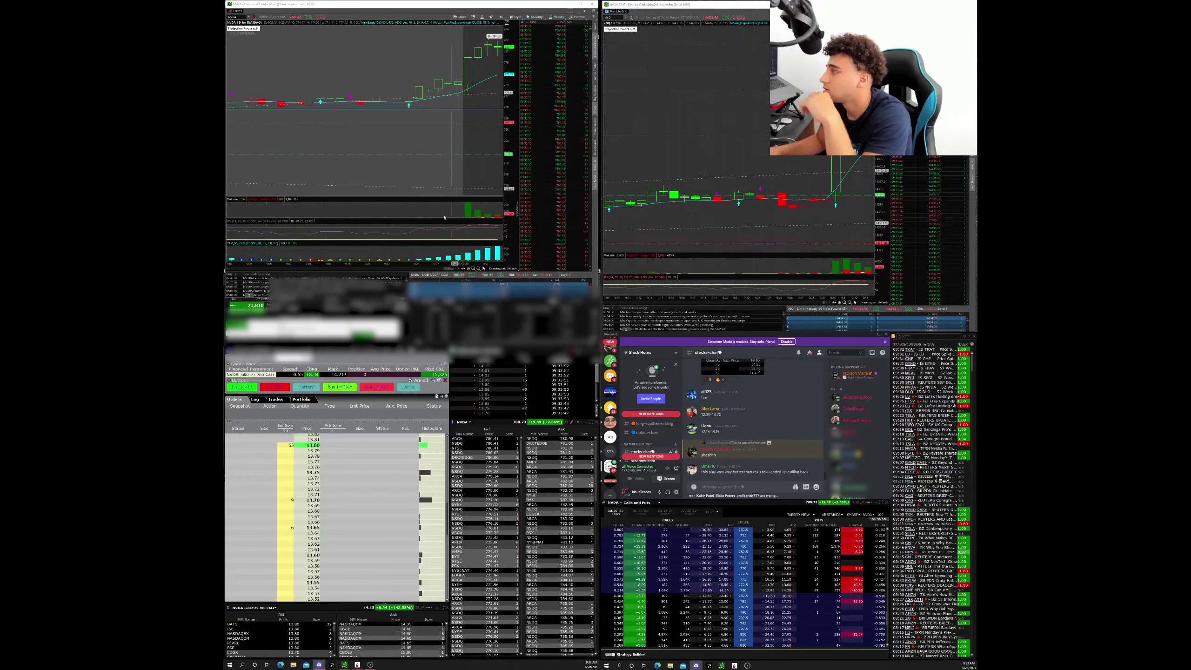
click(403, 53)
scroll(403, 53, down, 5)
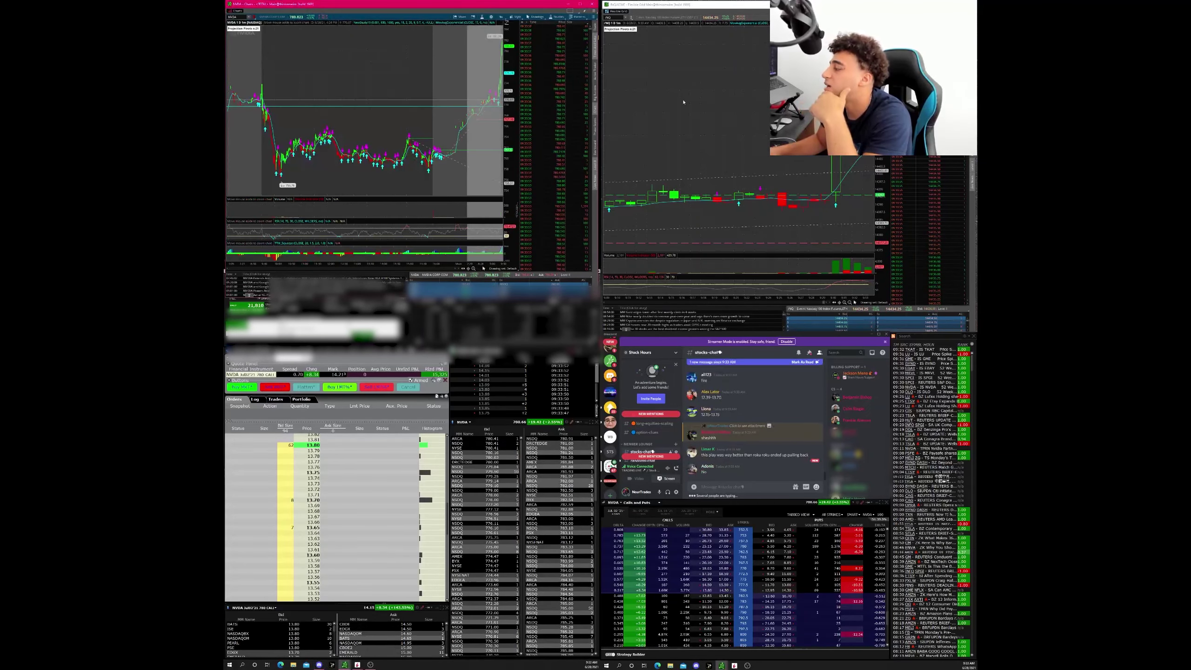
scroll(469, 62, up, 5)
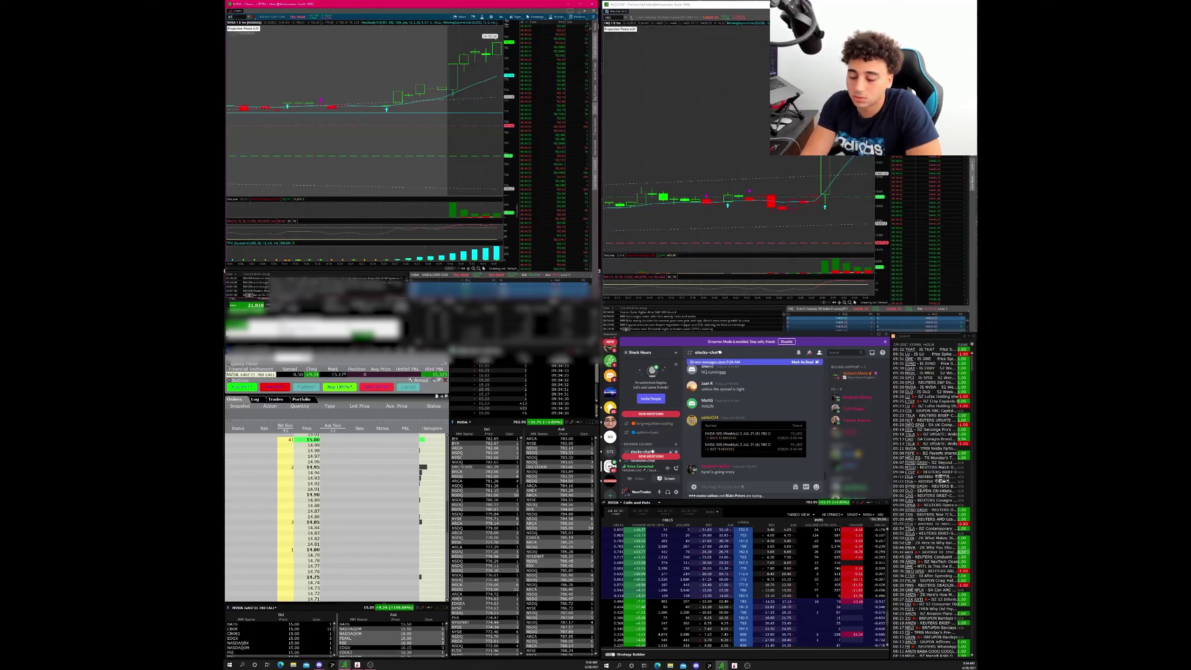
text(BYND)
key(Return)
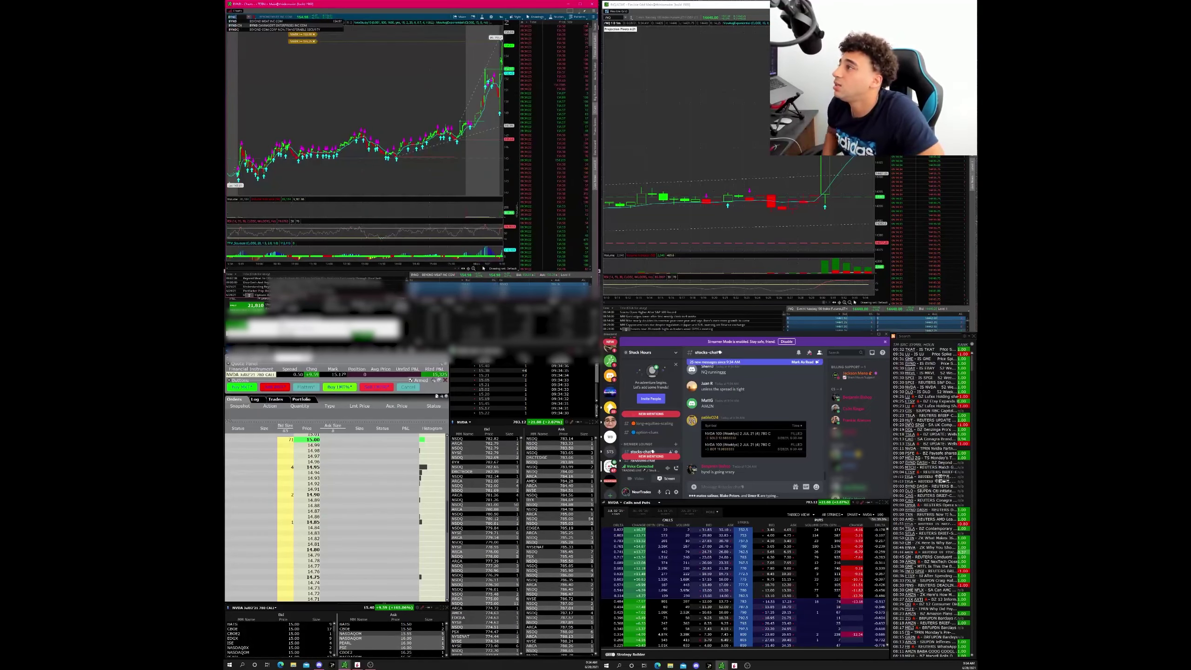
- View BYND at 20D 1h, 1D 1m, 20D 1h, then 180D 4h, and enter FB
click(500, 16)
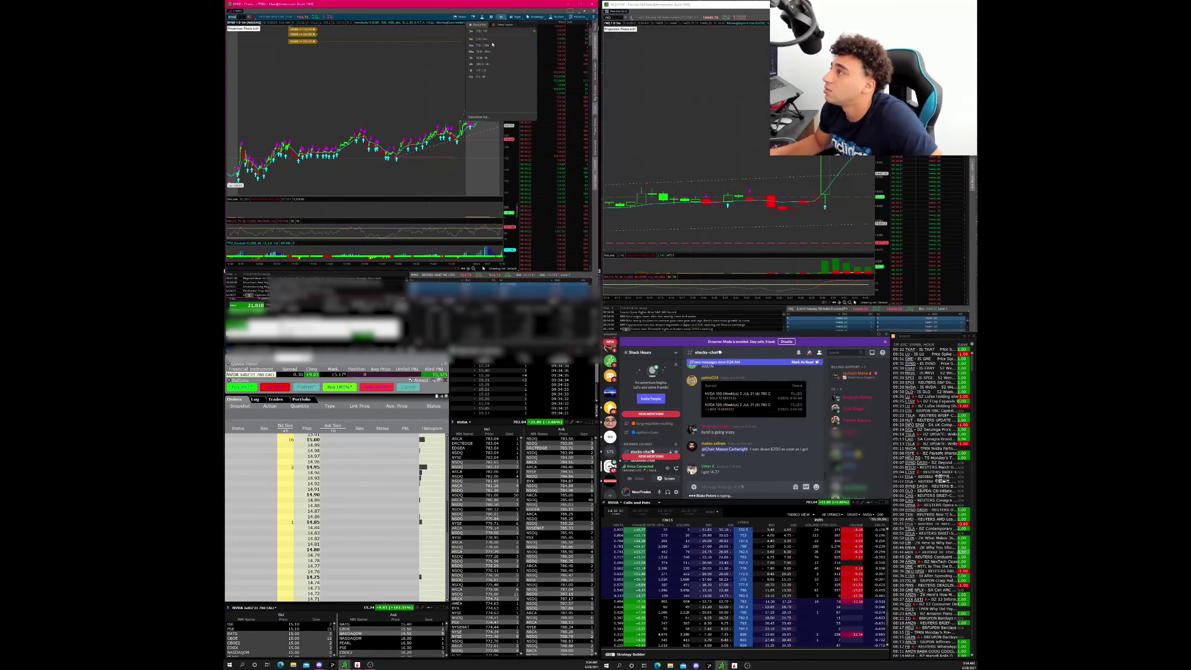
click(482, 58)
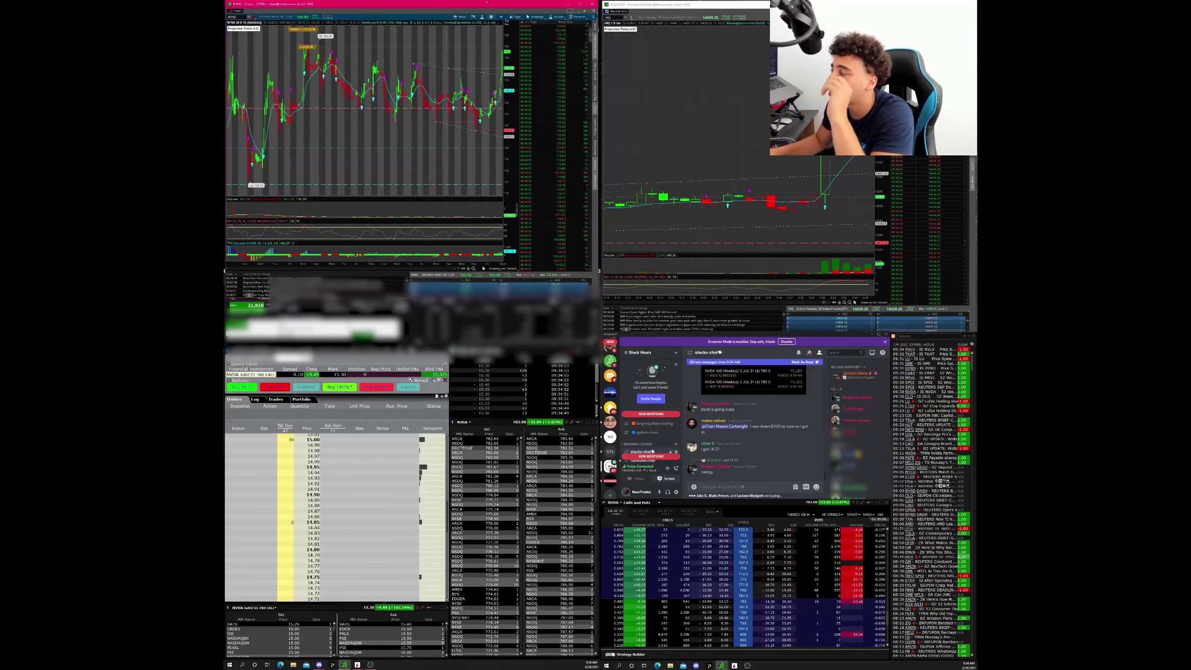
click(501, 16)
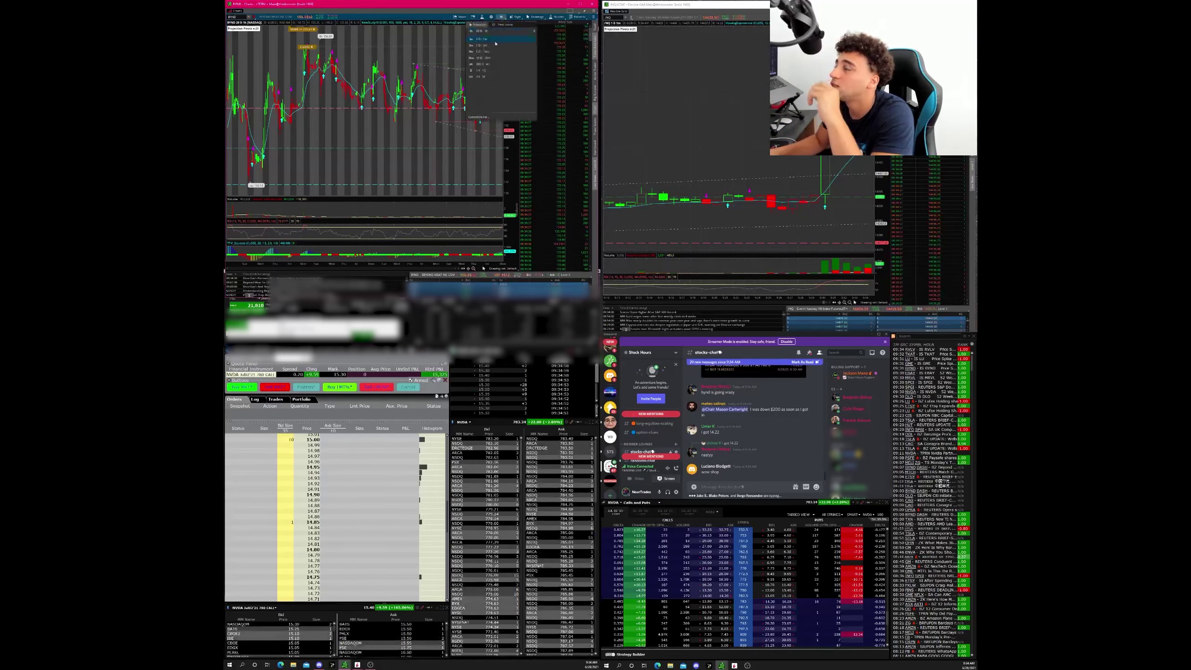
click(495, 40)
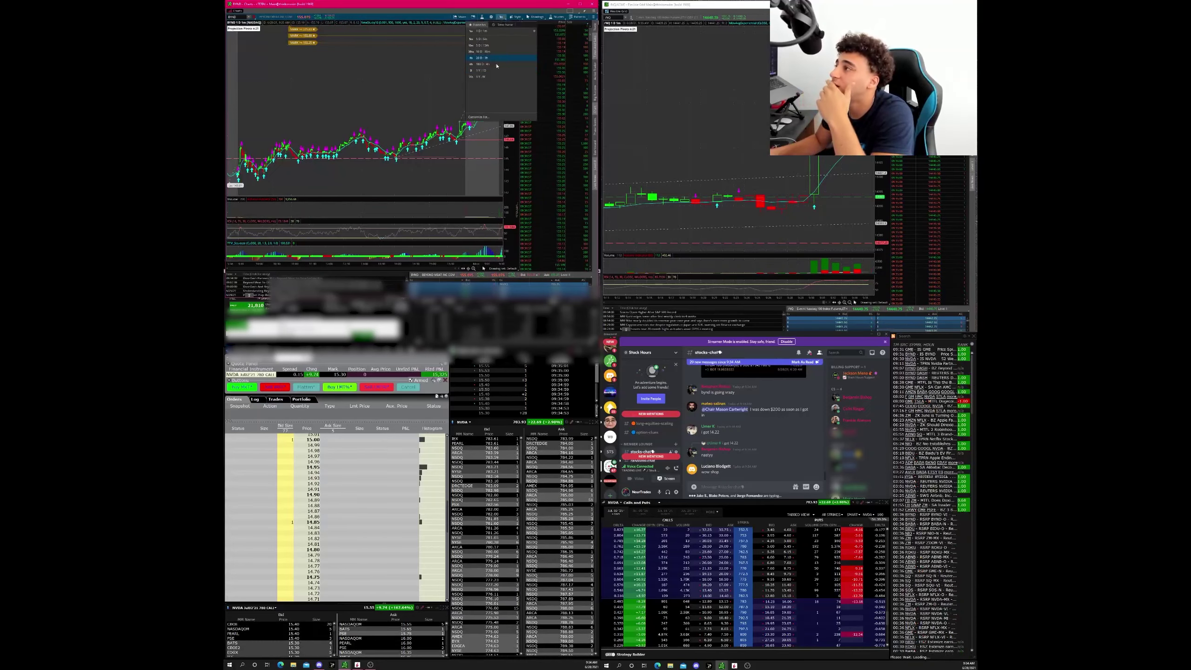
click(487, 58)
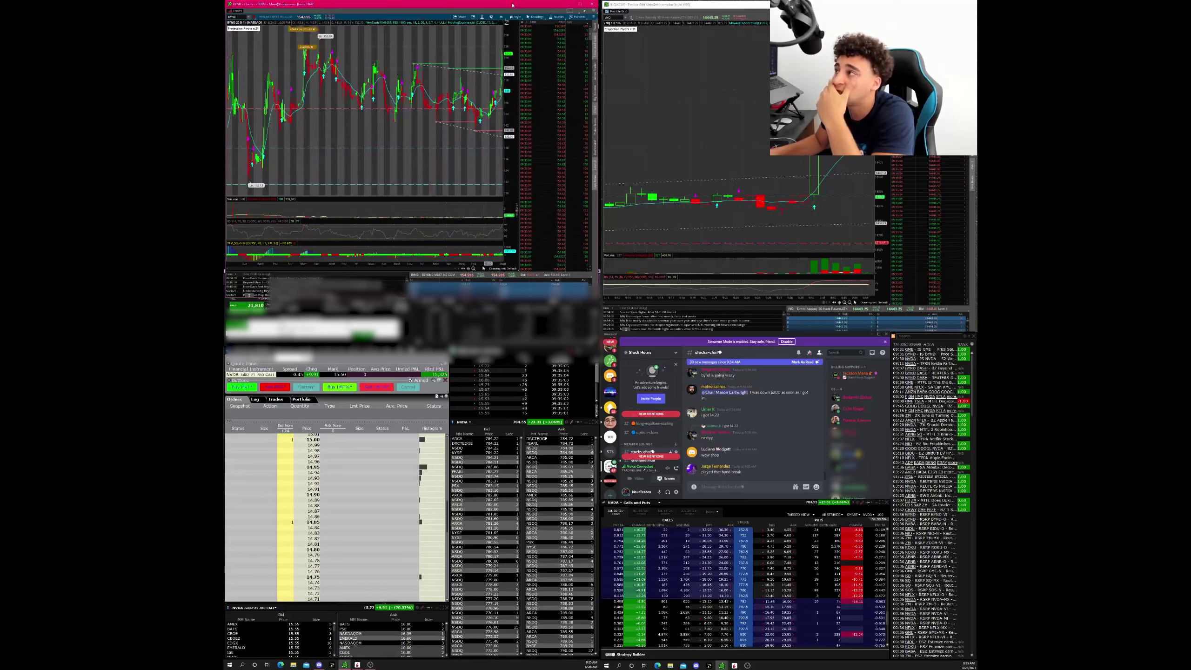
click(501, 17)
click(483, 65)
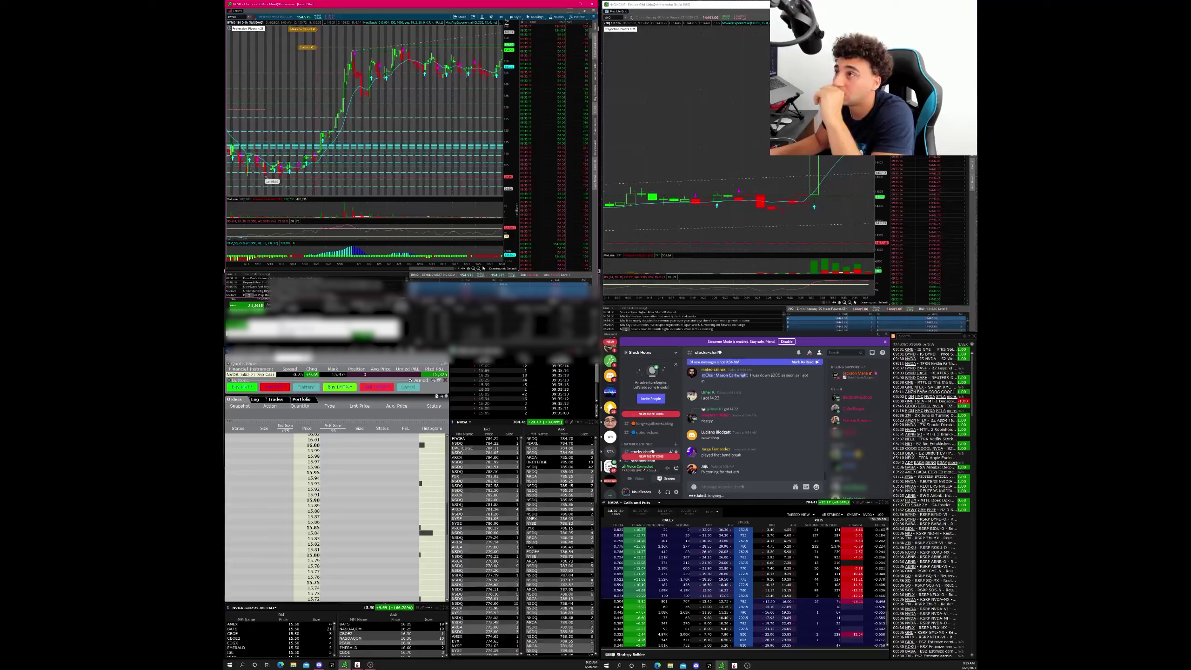
text(FB)
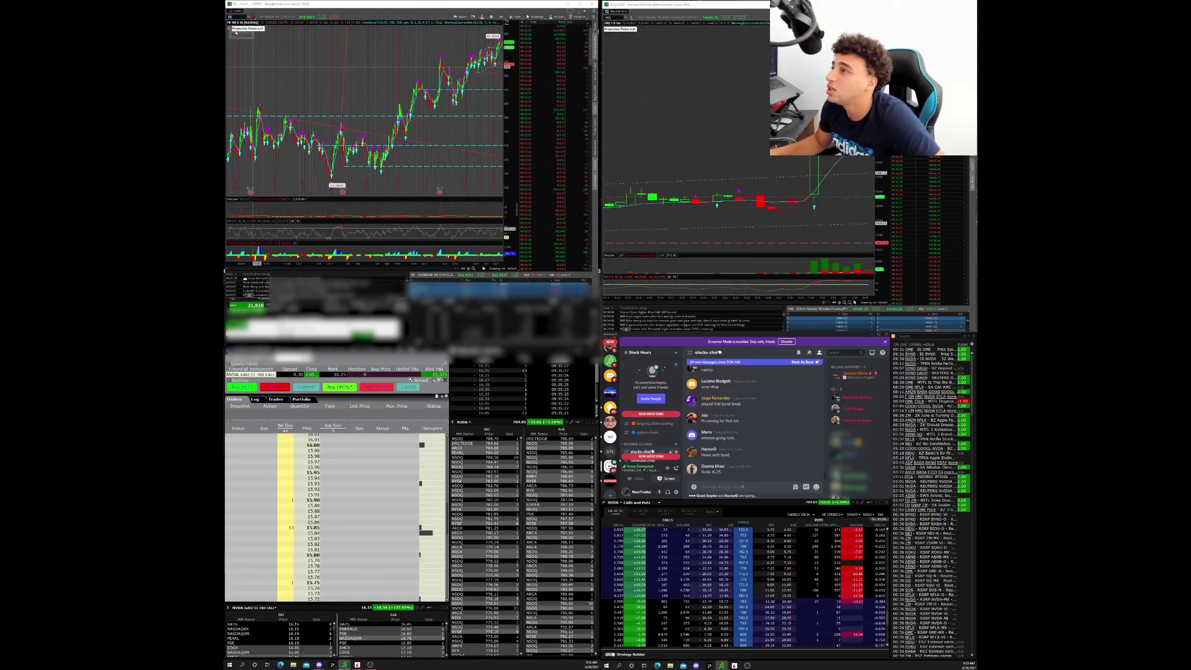
- Load NVDA back into the top-left chart
click(484, 269)
text(NVD)
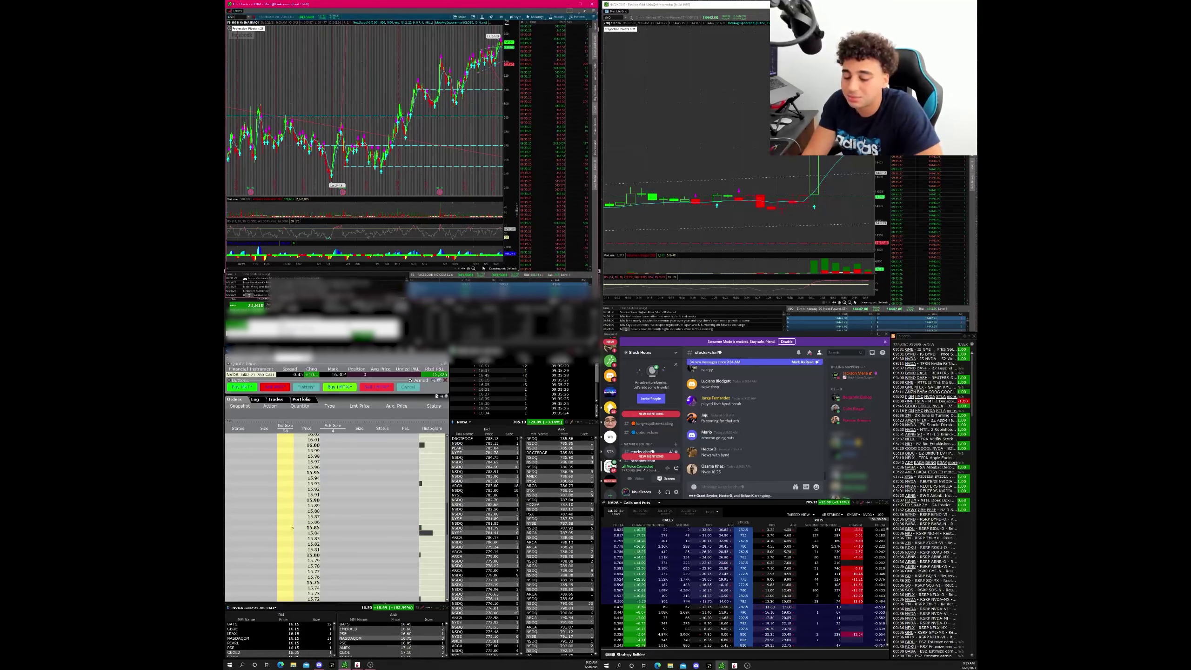
text(A)
key(Return)
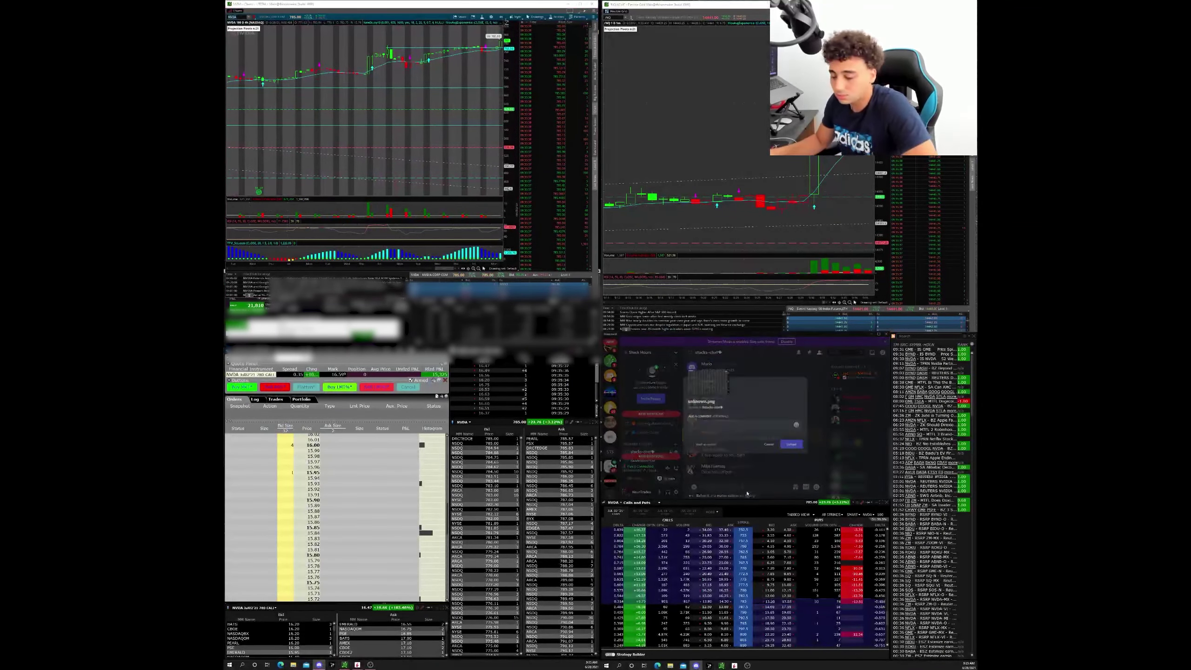
- Post the copied screenshot in stocks-chat, then enlarge and close its preview
key(Return)
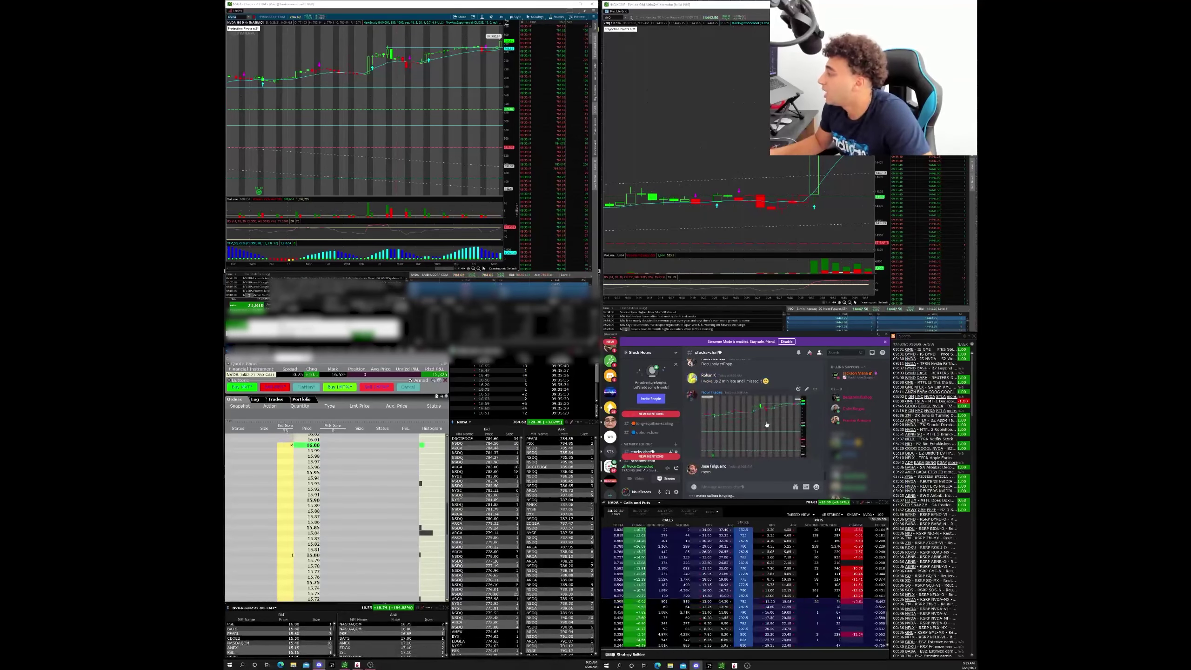
click(755, 380)
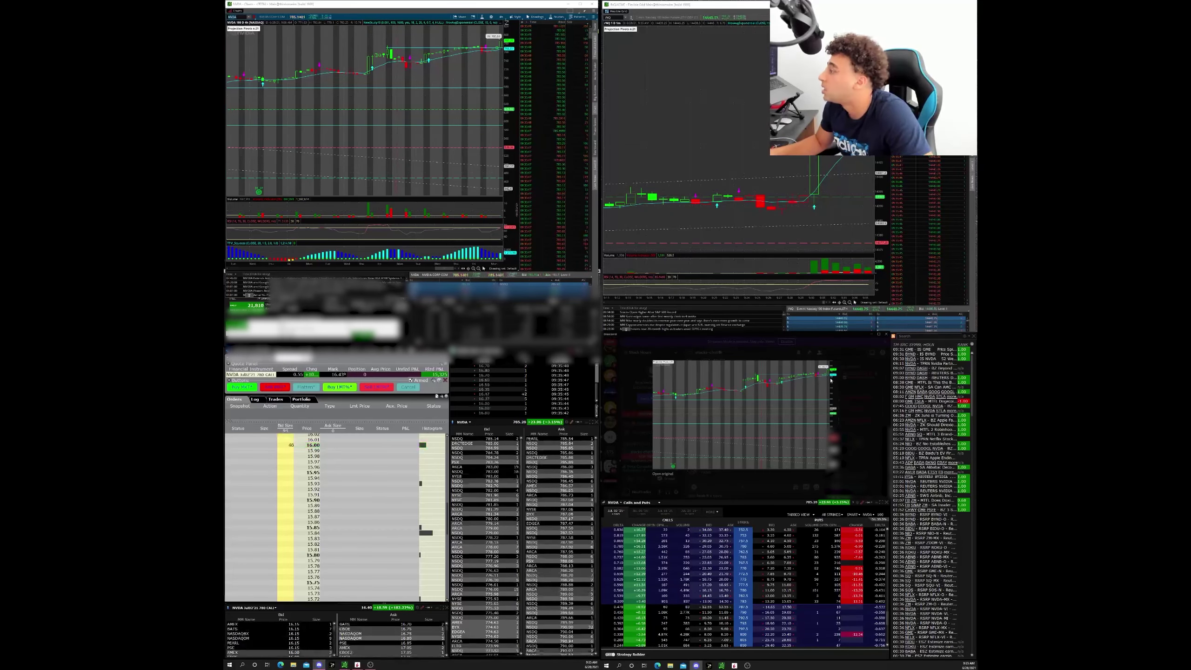
click(841, 399)
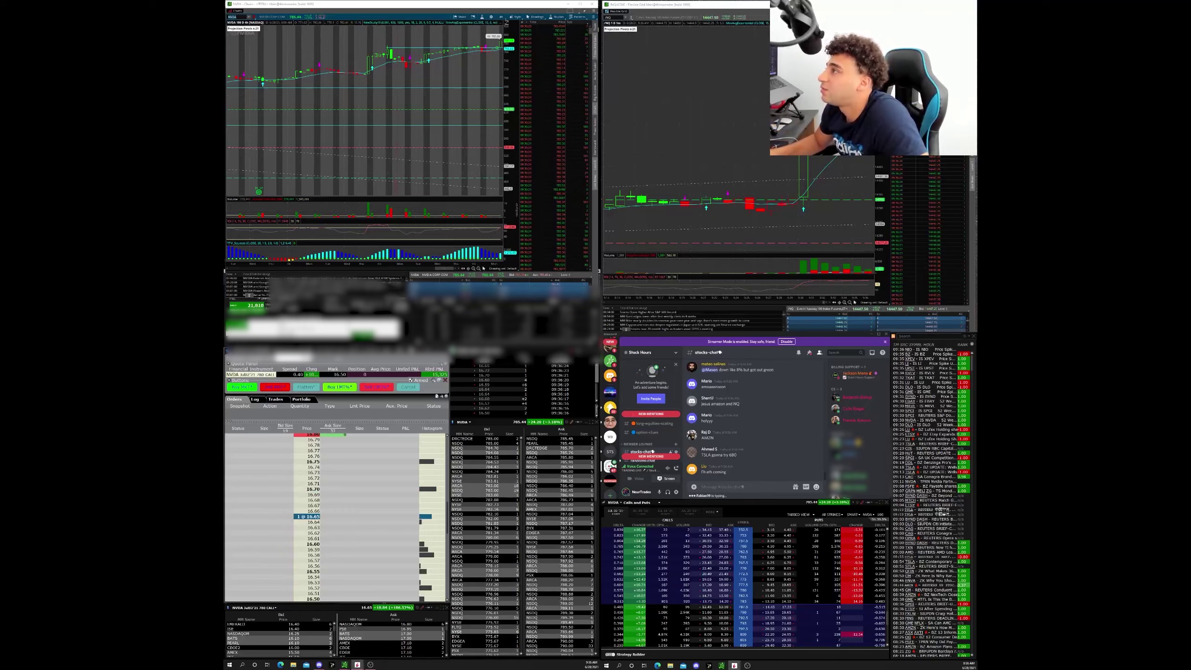
- Show NVDA as 1D 1m bars, then load FB into the top-left chart
click(501, 18)
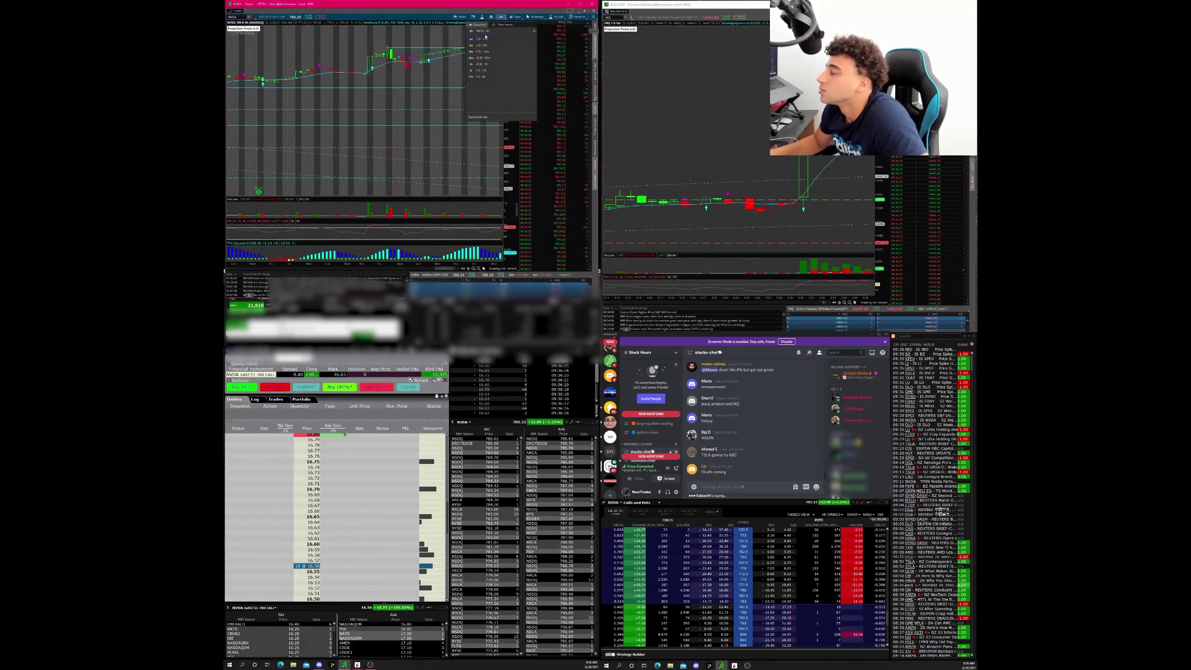
click(481, 39)
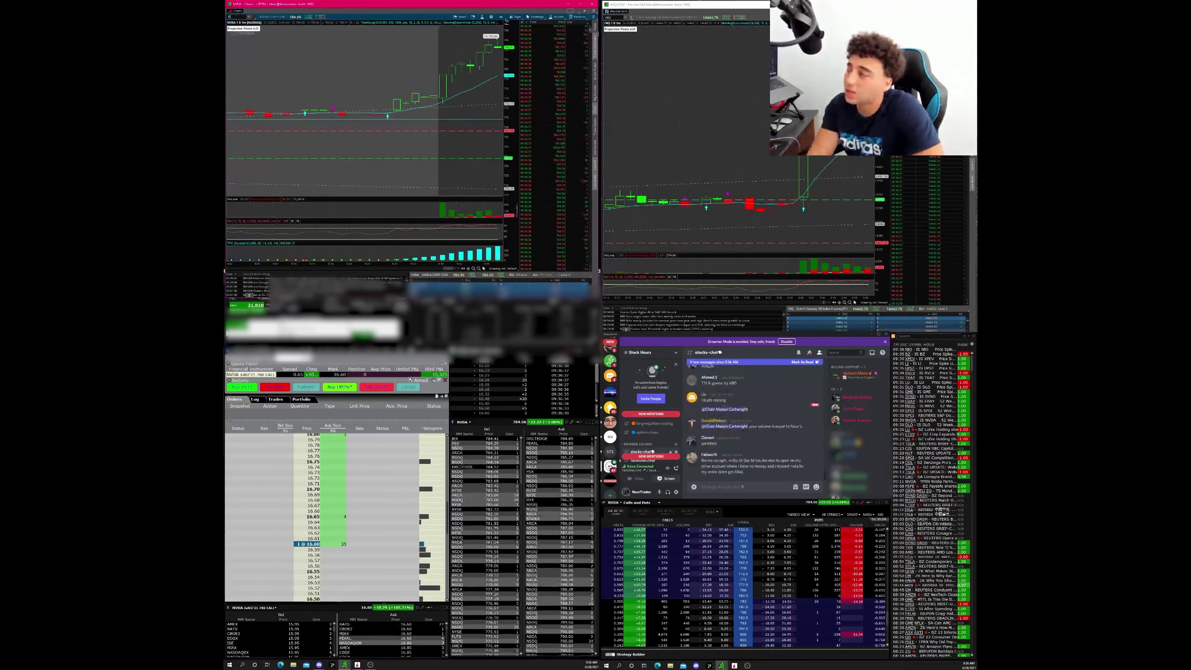
text(FB)
key(Return)
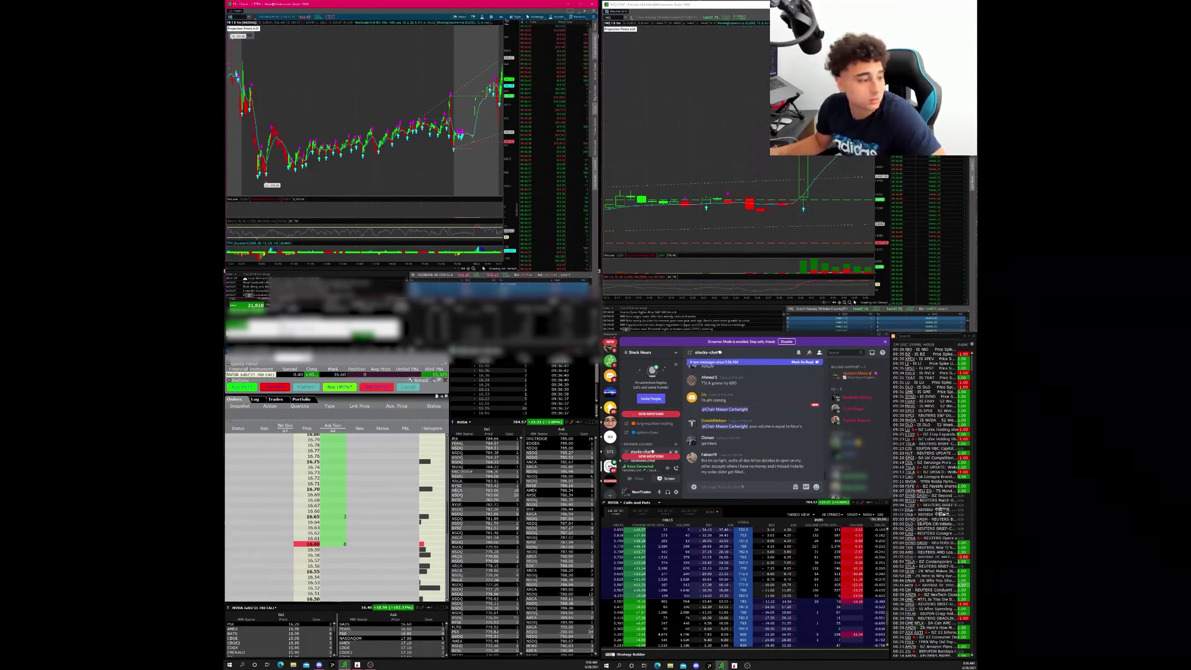
- Mark a time range on the FB chart and switch it to 20D 1h bars
drag(420, 117, 565, 110)
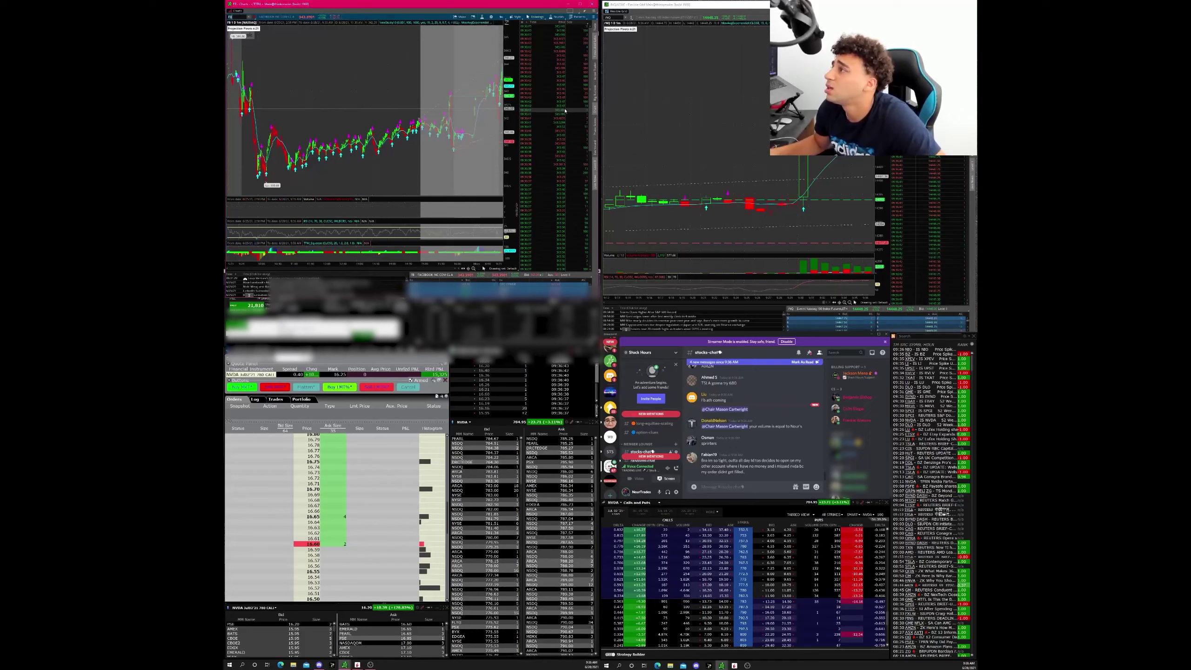
click(498, 17)
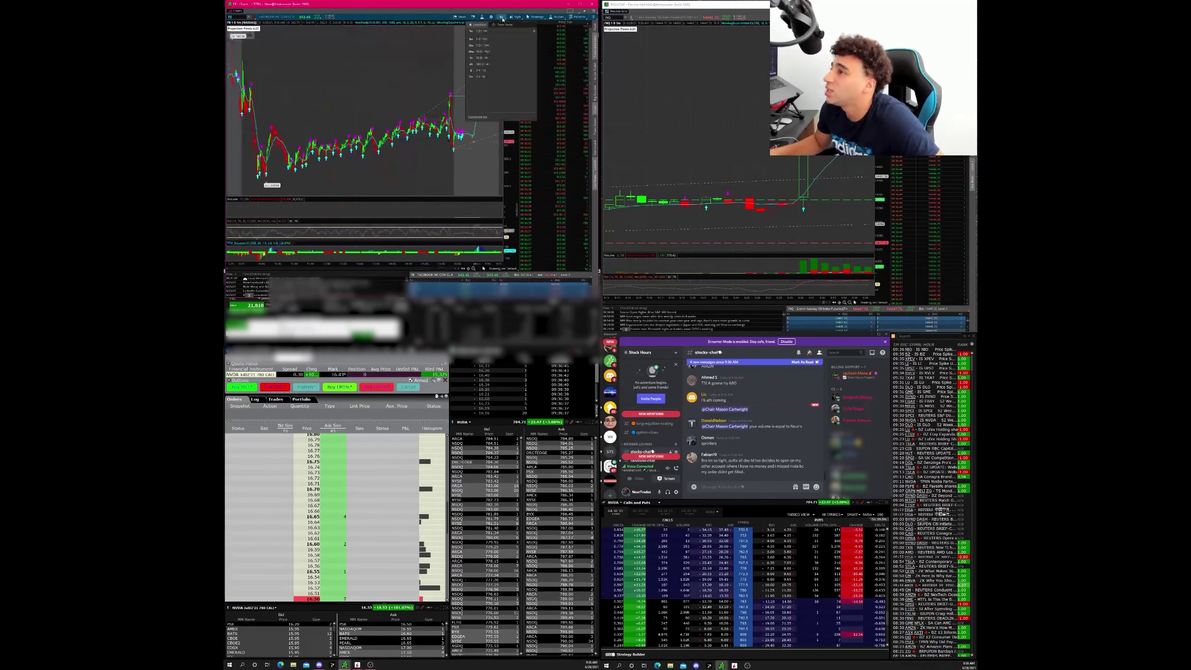
click(480, 58)
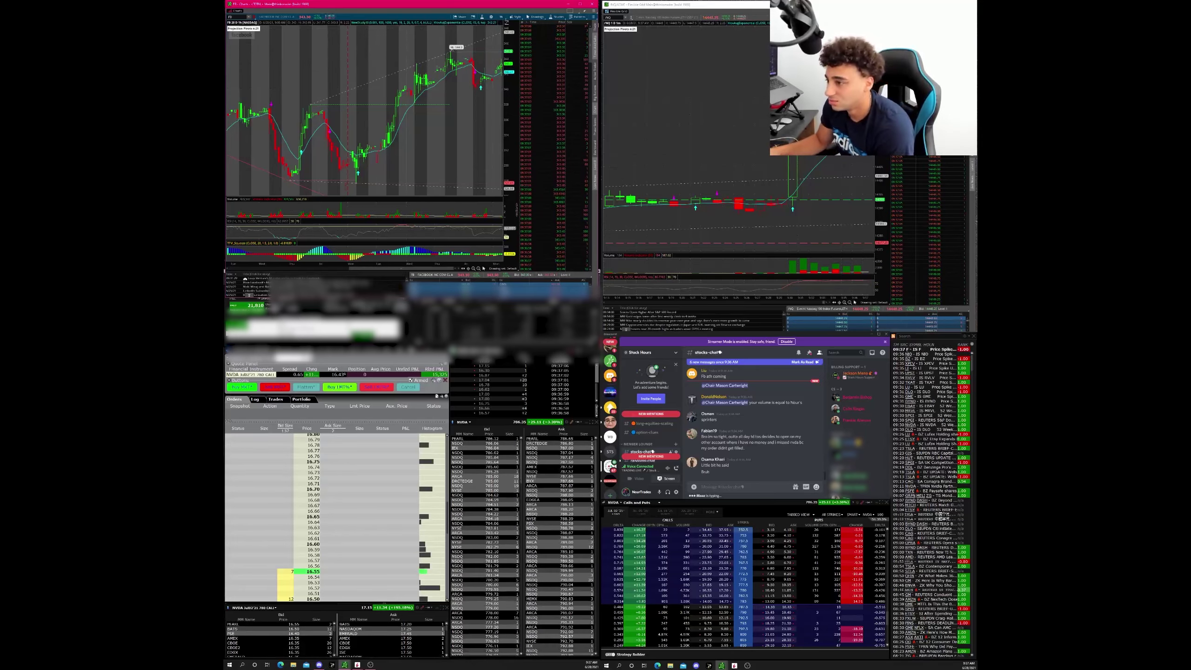
click(286, 572)
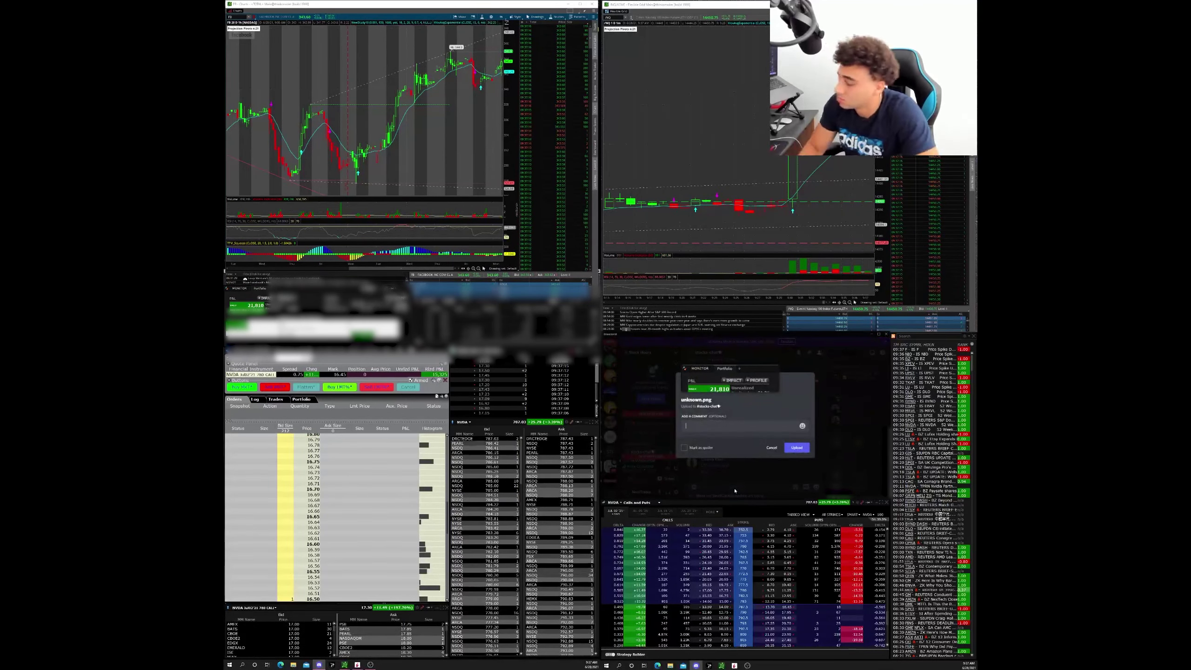
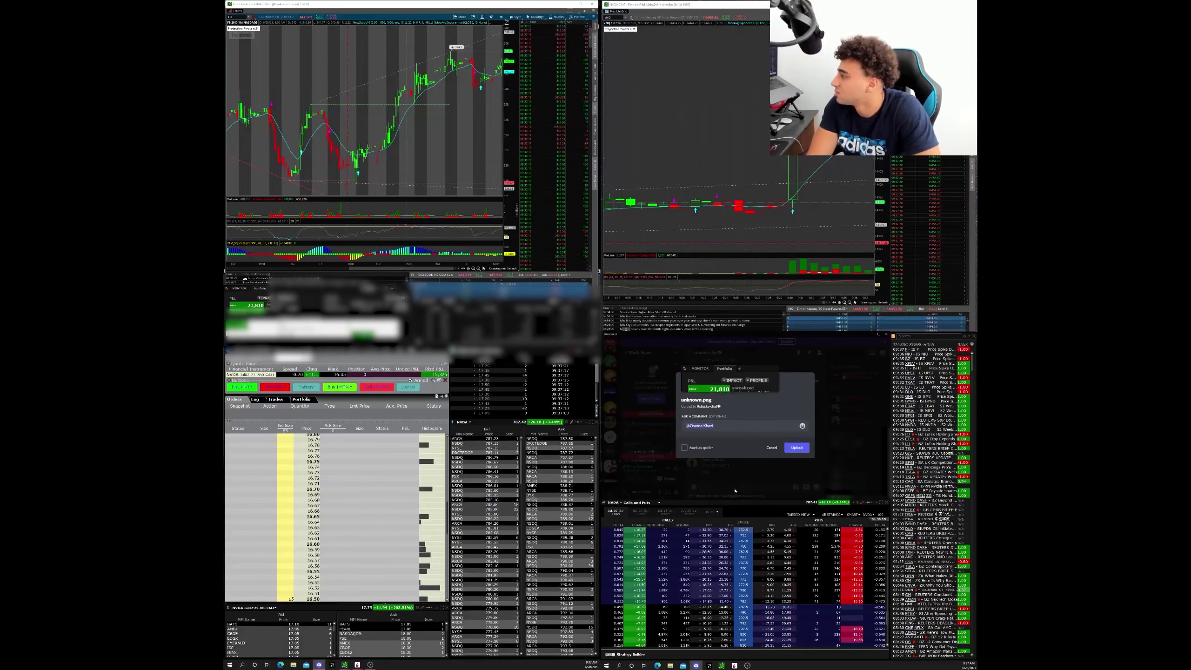
key(Return)
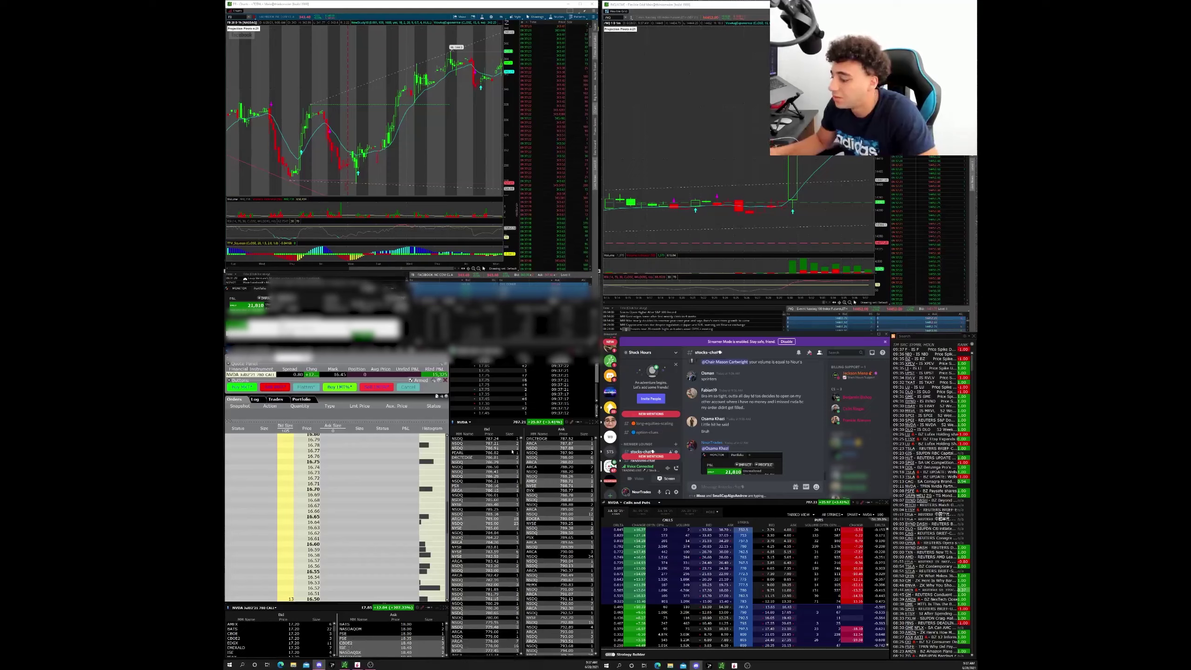
click(355, 205)
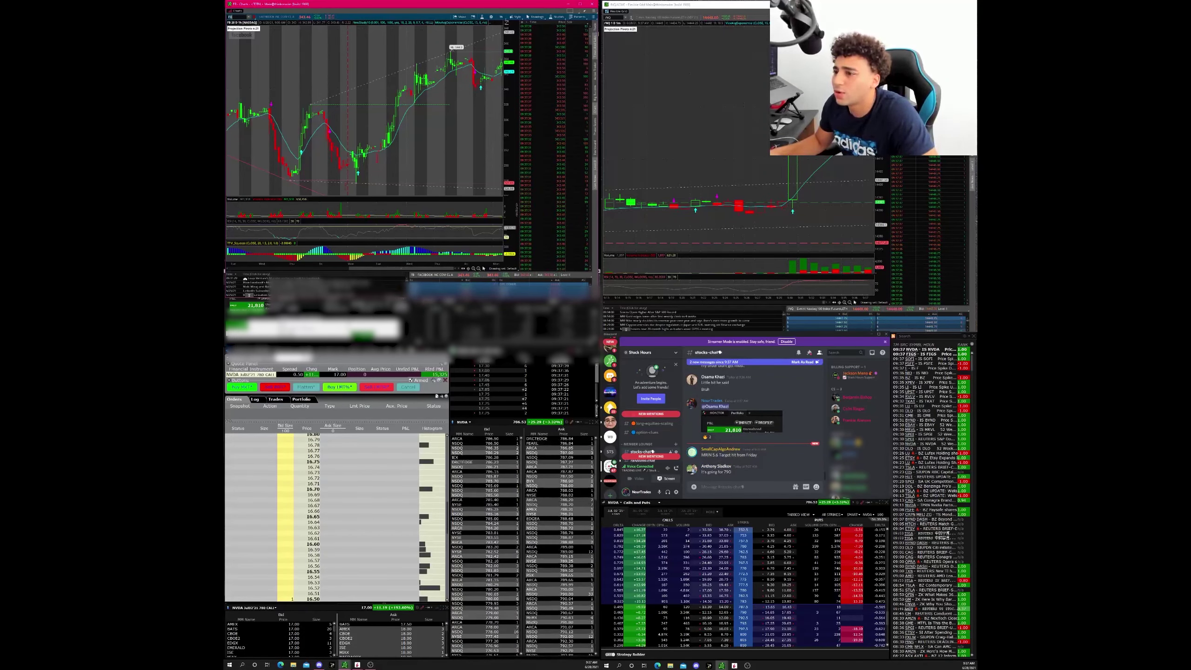
key(alt+Tab)
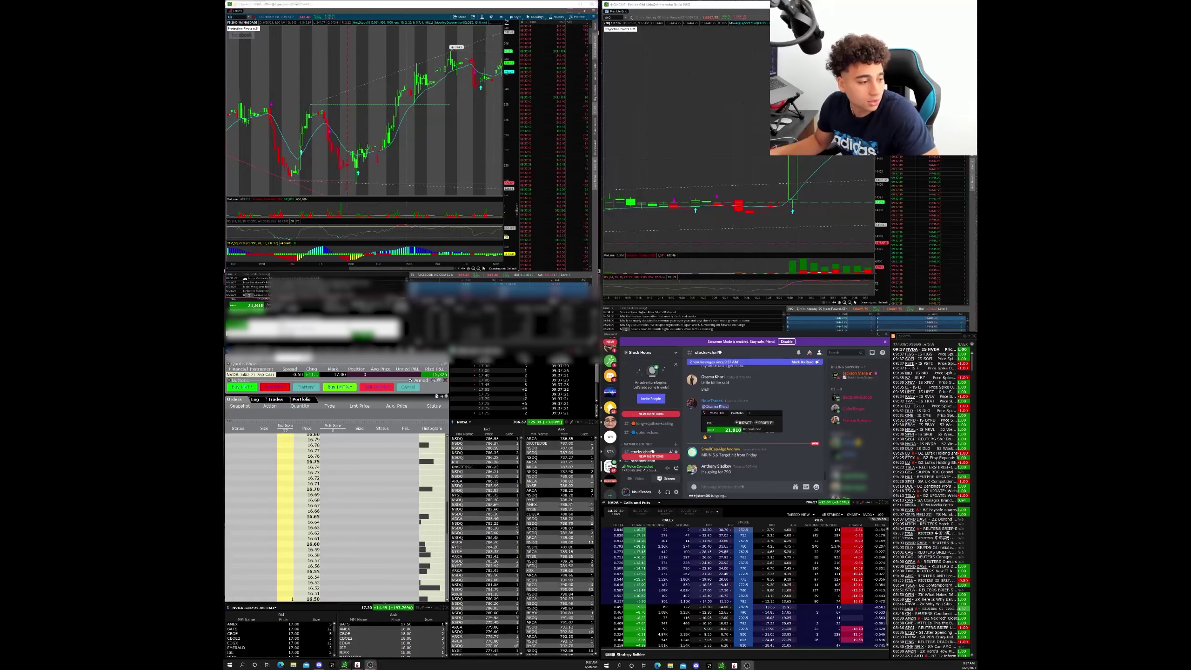